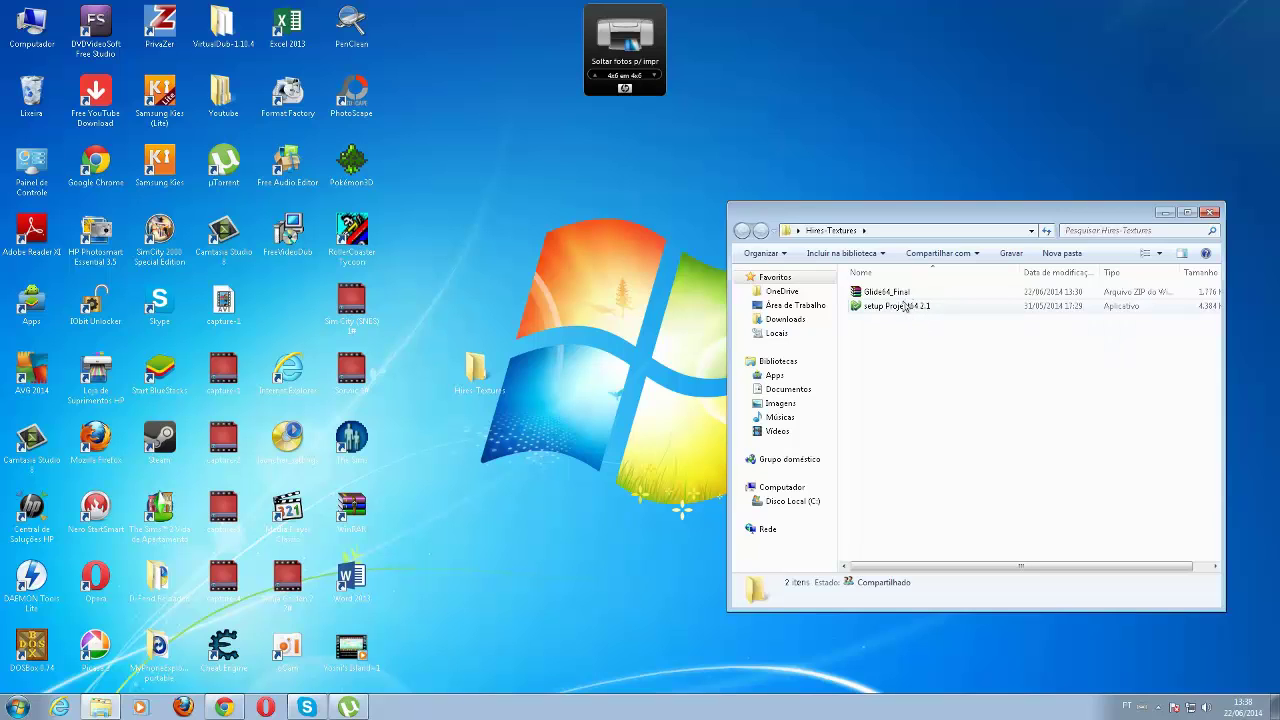
Install Project64 2.1 from its setup file with the default options, then close the emulator window
{"action": "double_click", "coordinate": [903, 306]}
{"action": "left_click", "coordinate": [677, 366]}
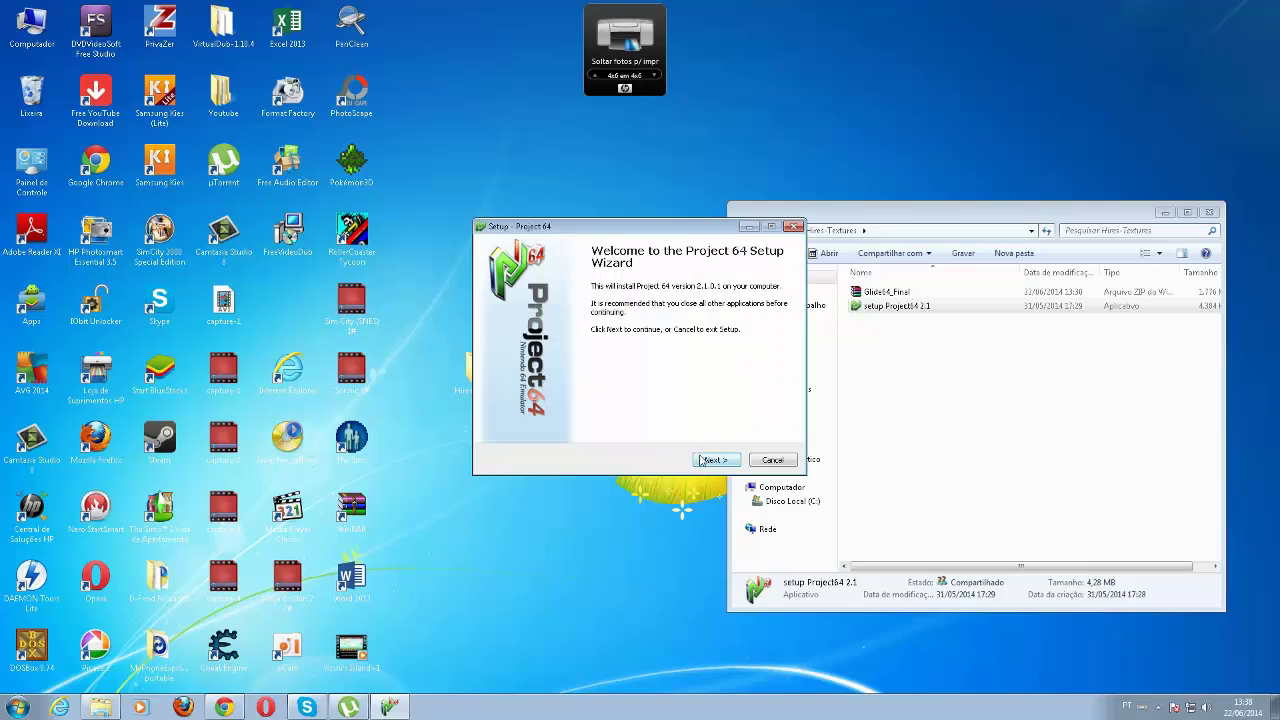
{"action": "left_click", "coordinate": [711, 460]}
{"action": "left_click", "coordinate": [706, 460]}
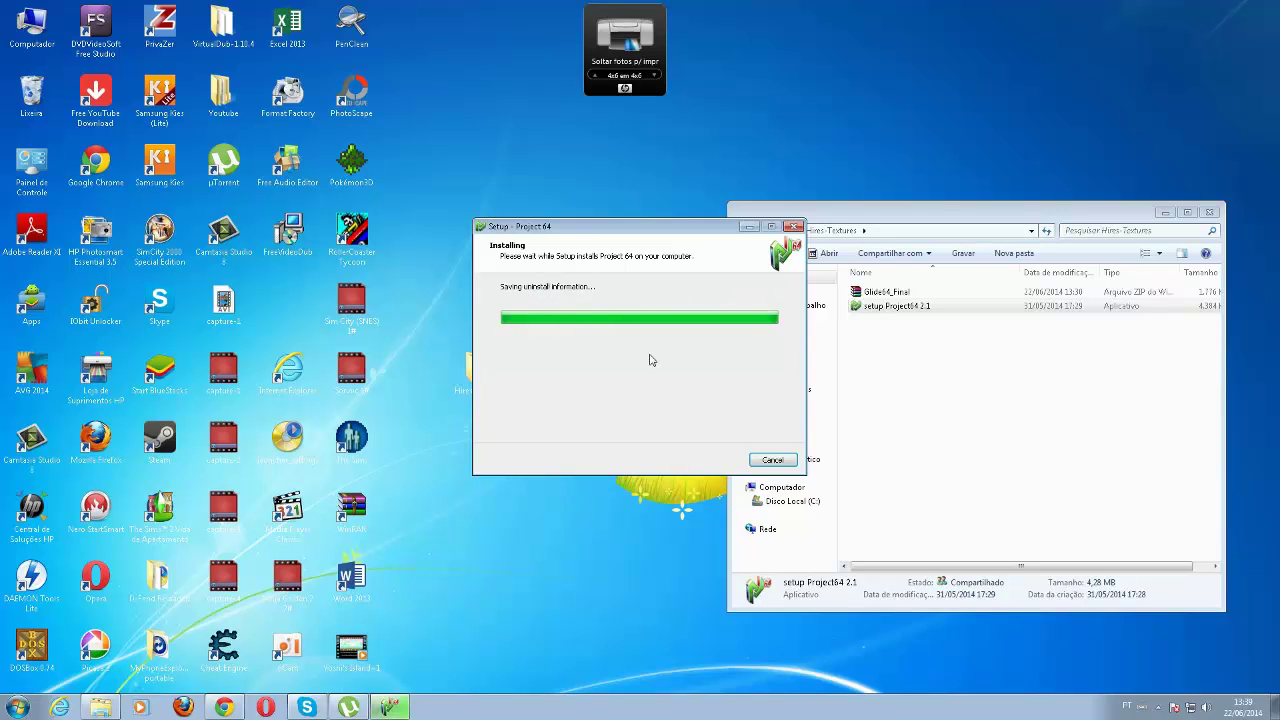
{"action": "left_click", "coordinate": [707, 462]}
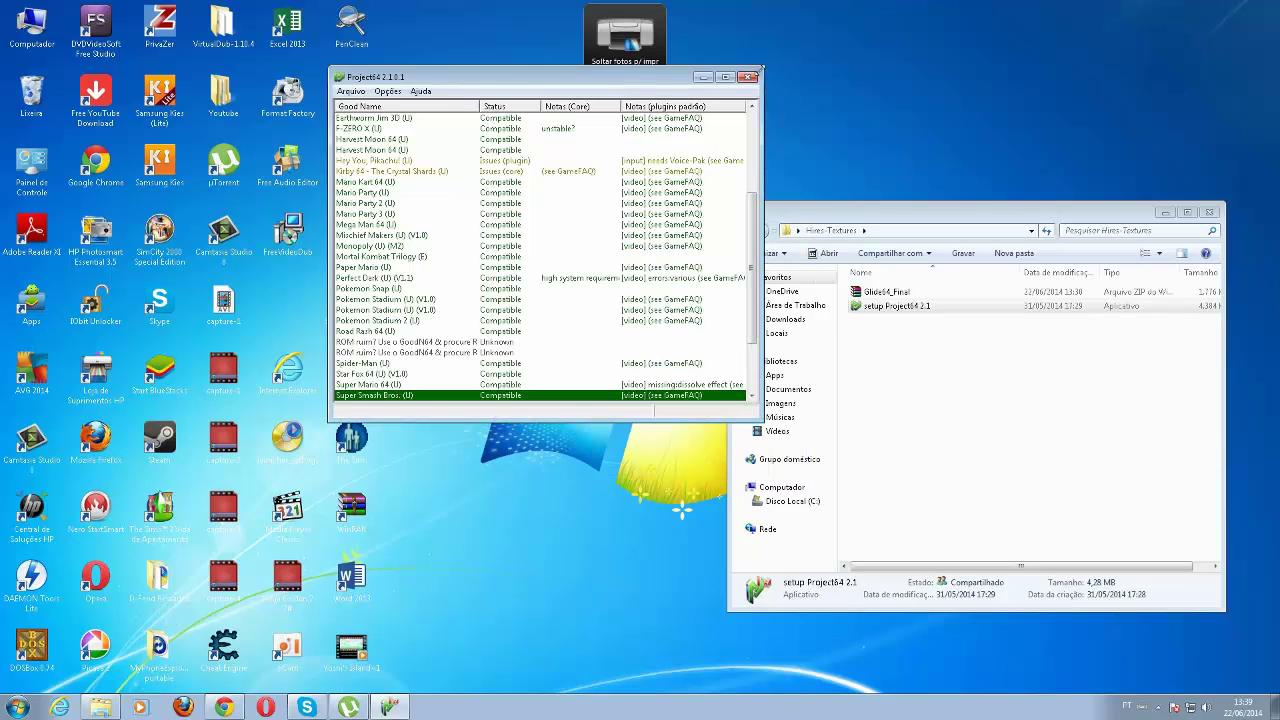
{"action": "left_click", "coordinate": [748, 77]}
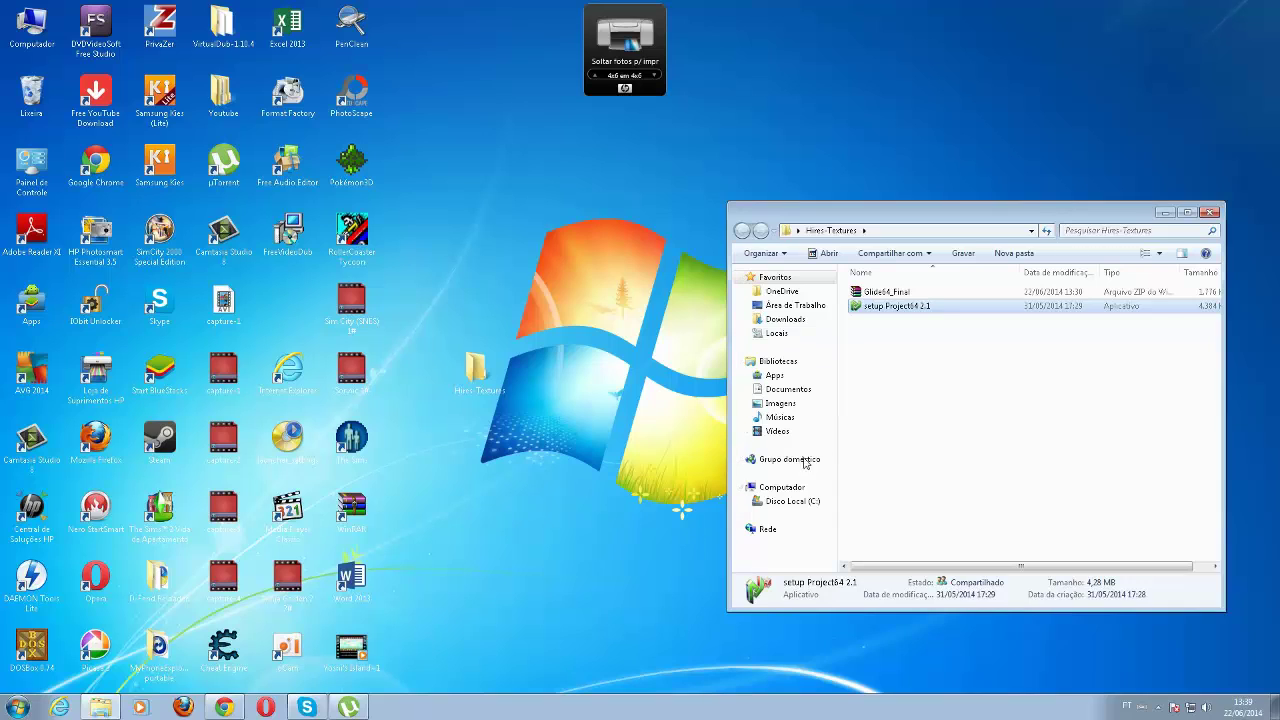
Open the Glide64_Final archive and the Project64 2.1 folder inside Arquivos de Programas on drive C
{"action": "double_click", "coordinate": [880, 292]}
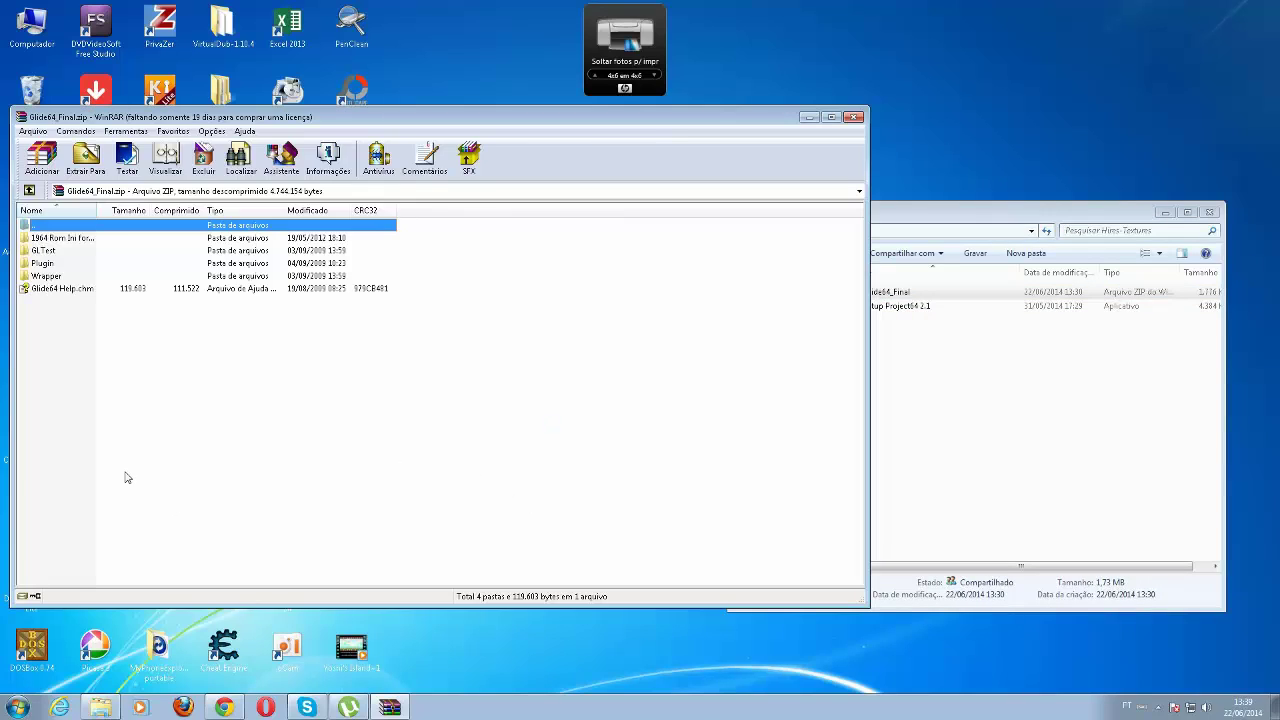
{"action": "left_click", "coordinate": [1033, 352]}
{"action": "left_click", "coordinate": [800, 500]}
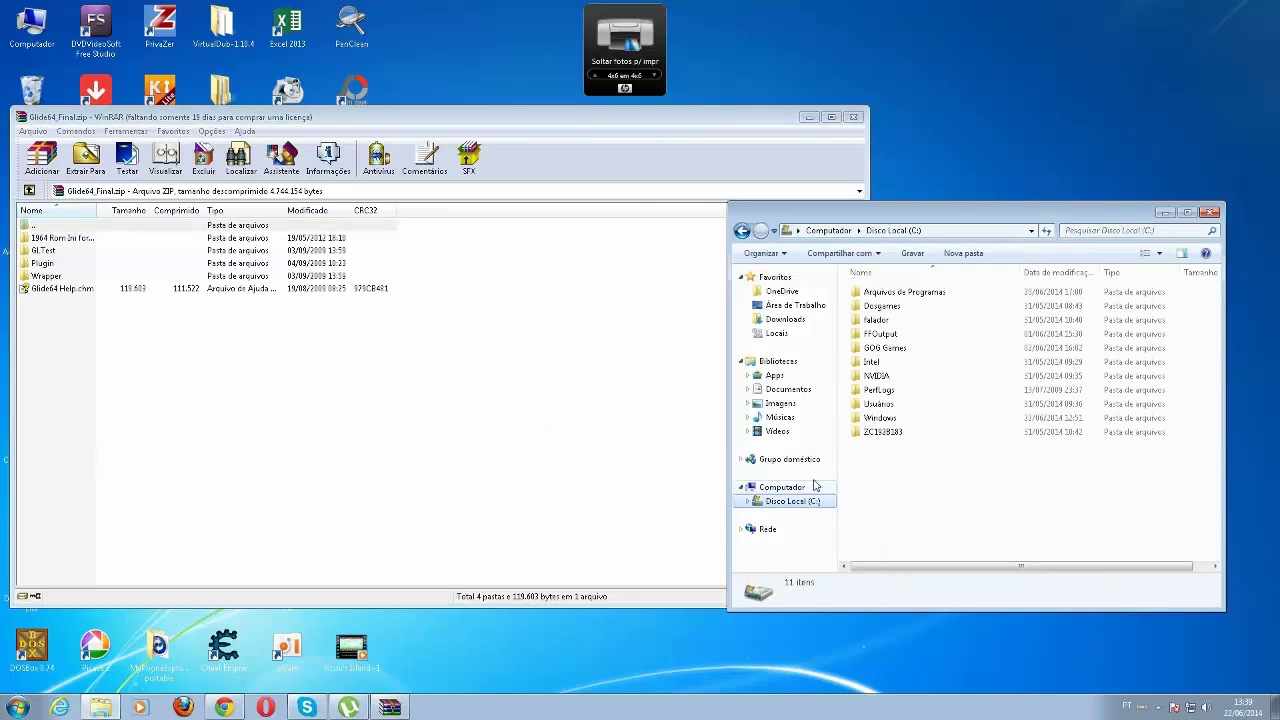
{"action": "double_click", "coordinate": [927, 292]}
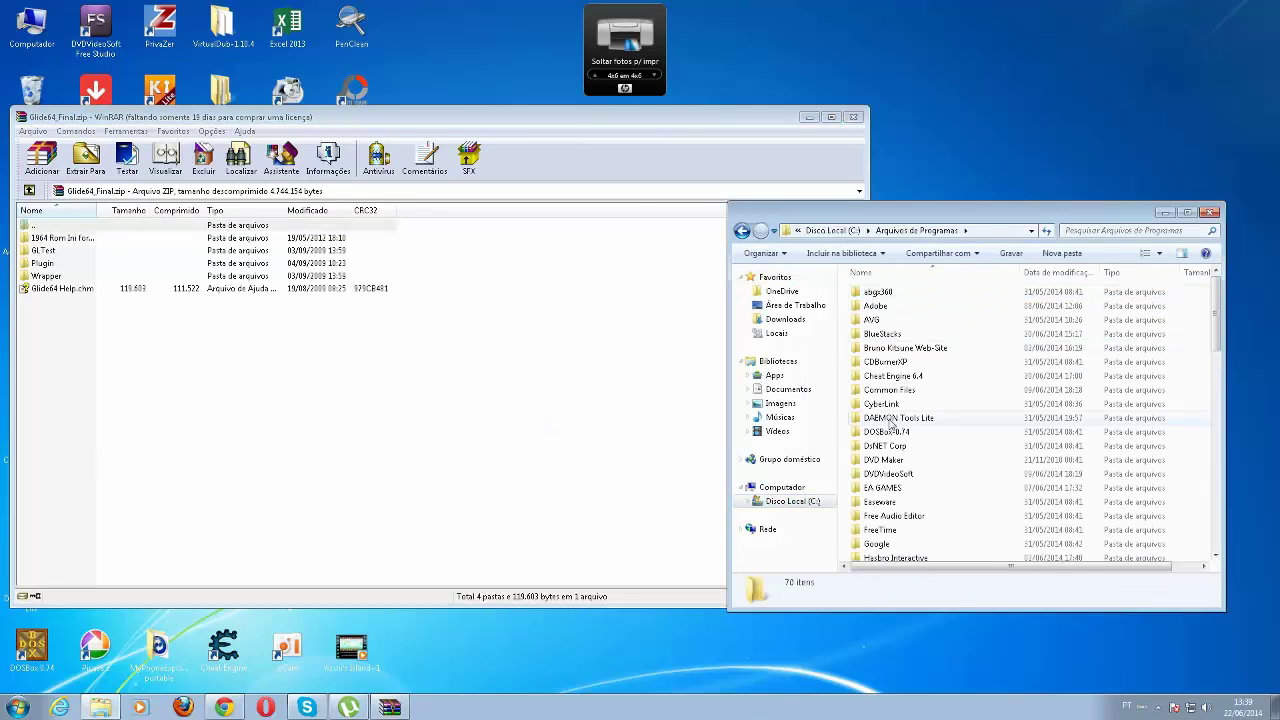
{"action": "scroll", "coordinate": [912, 507], "scroll_direction": "down", "scroll_amount": 10}
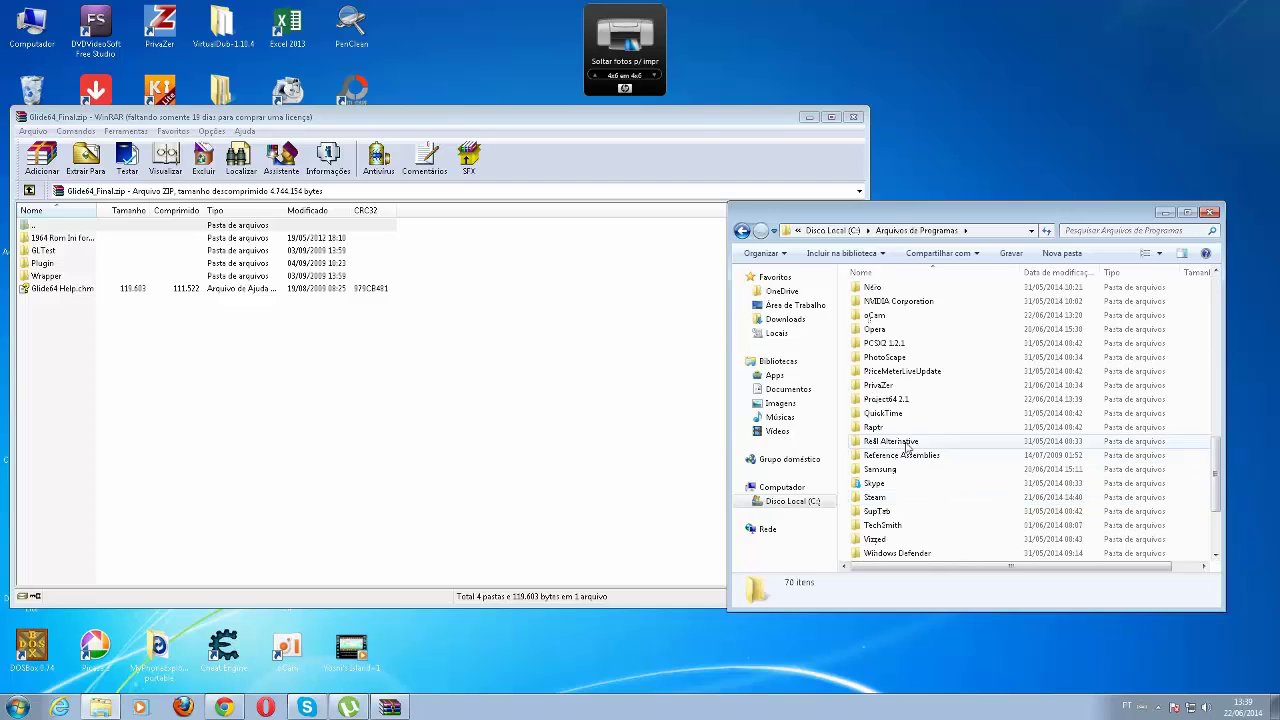
{"action": "double_click", "coordinate": [910, 401]}
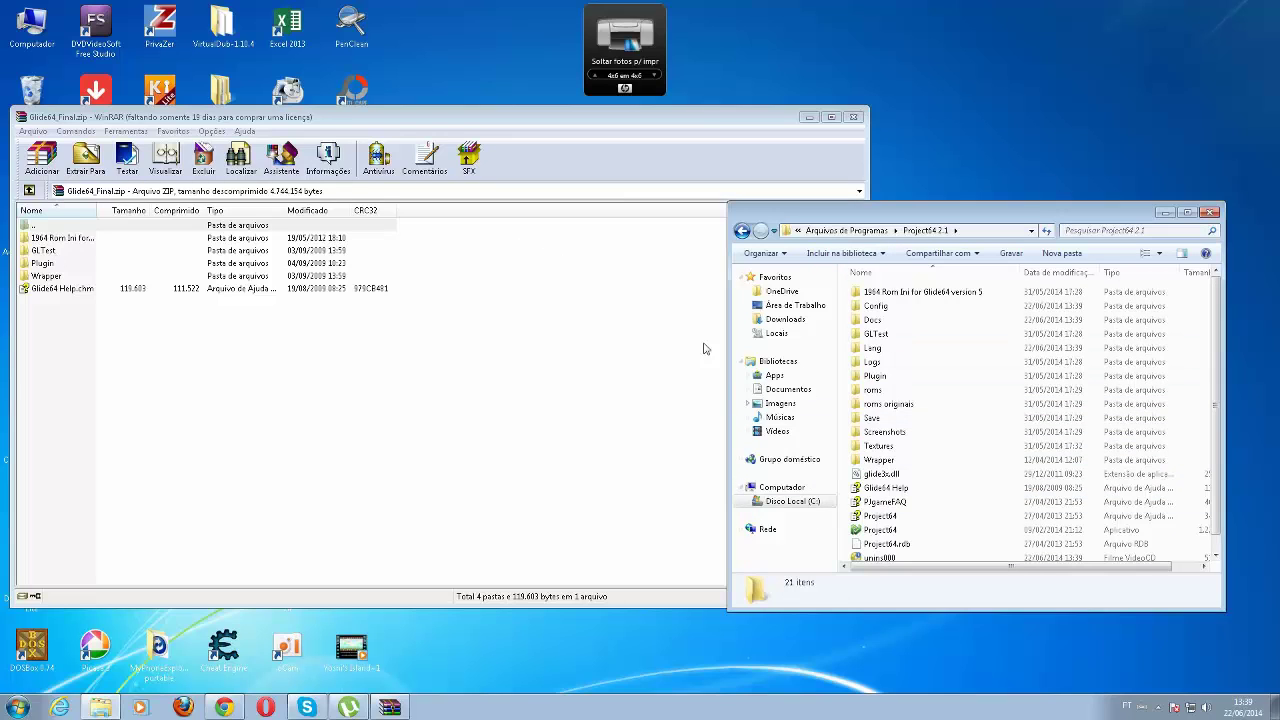
Extract glide3x.dll from the archive's Wrapper folder into the Project64 2.1 folder, replacing the existing file
{"action": "double_click", "coordinate": [57, 276]}
{"action": "left_click_drag", "start_coordinate": [61, 241], "coordinate": [985, 503]}
{"action": "left_click", "coordinate": [617, 306]}
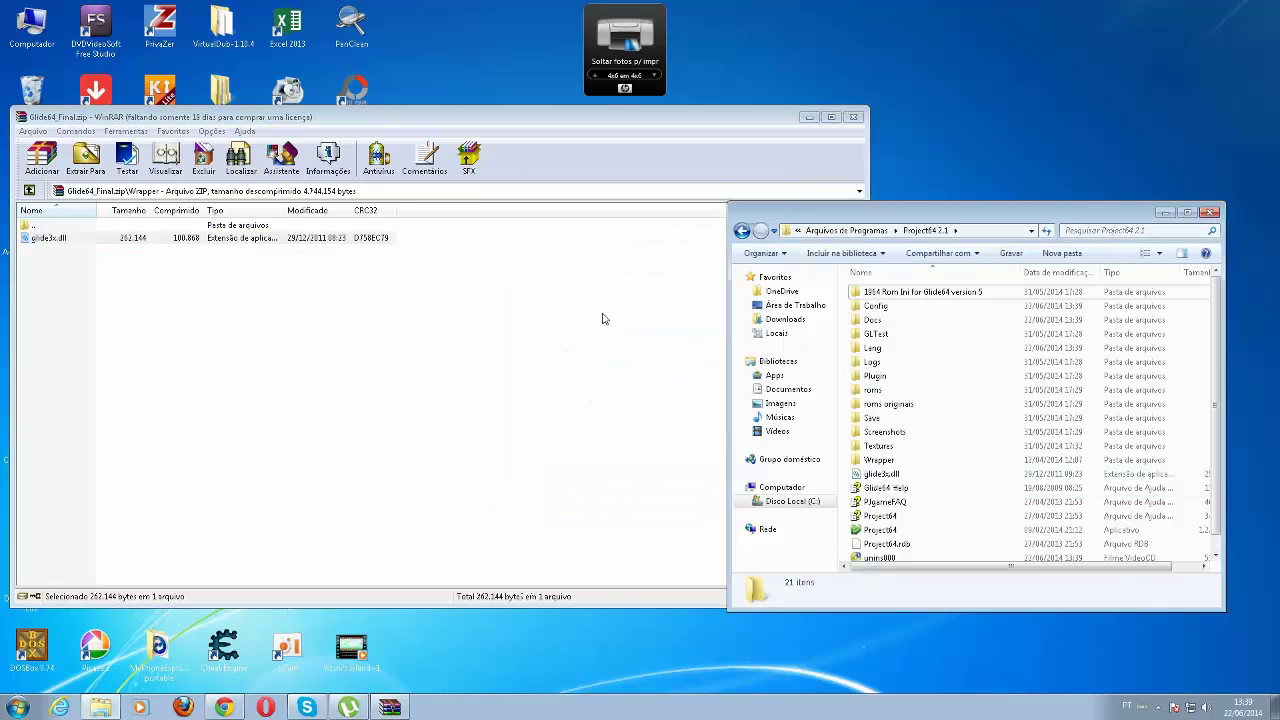
{"action": "scroll", "coordinate": [900, 400], "scroll_direction": "down", "scroll_amount": 1}
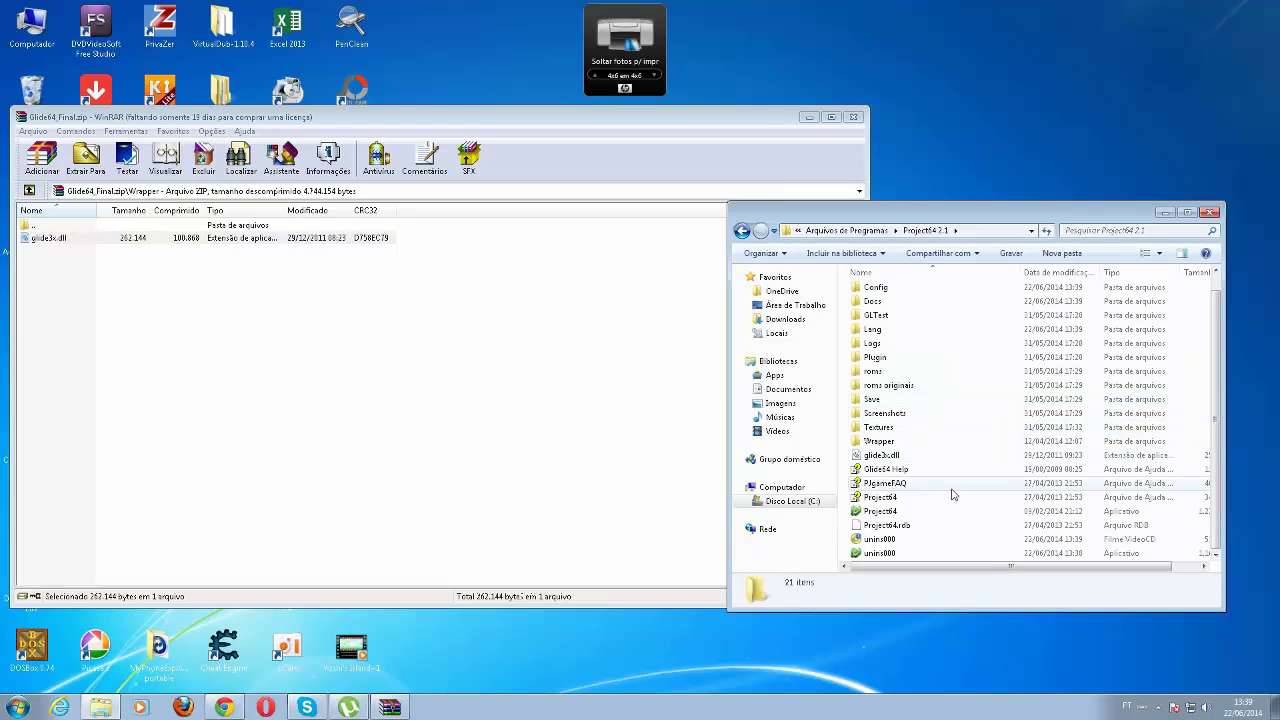
Extract all files from the archive's Plugin folder into Project64's Plugin folder, replacing all duplicates, and close the archive
{"action": "double_click", "coordinate": [34, 228]}
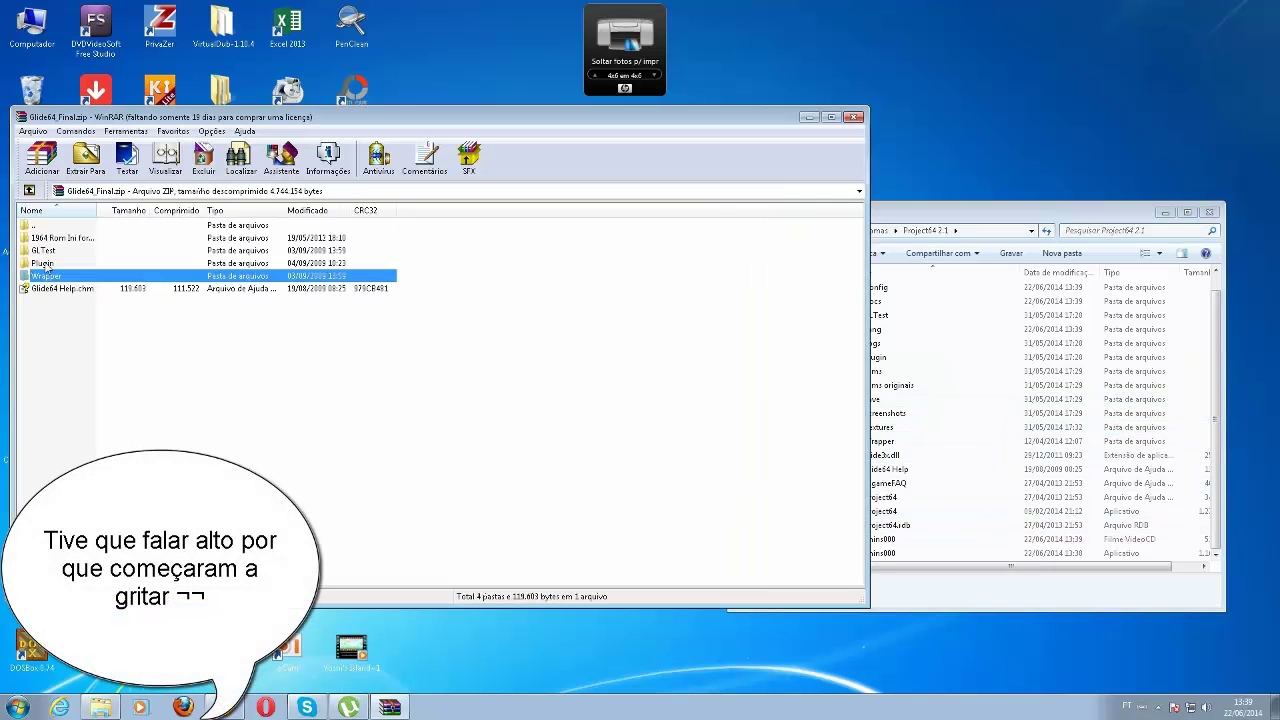
{"action": "double_click", "coordinate": [42, 263]}
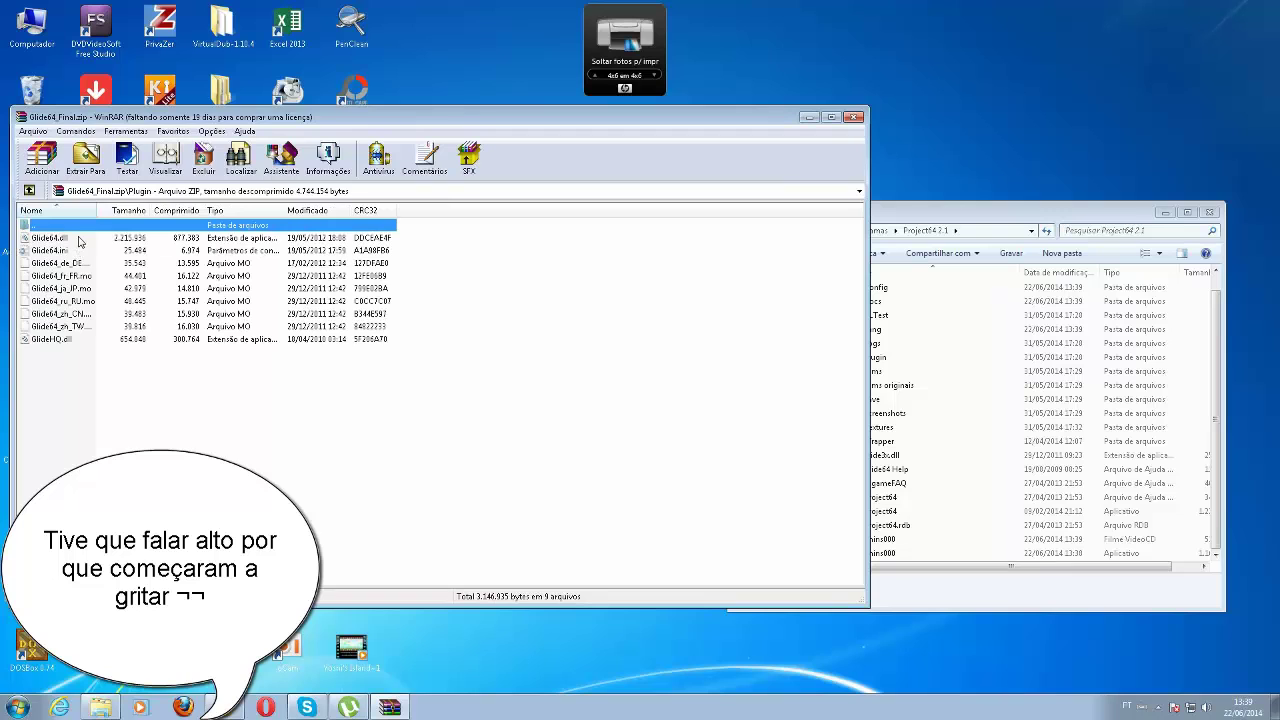
{"action": "left_click", "coordinate": [1040, 413]}
{"action": "scroll", "coordinate": [1040, 420], "scroll_direction": "up", "scroll_amount": 1}
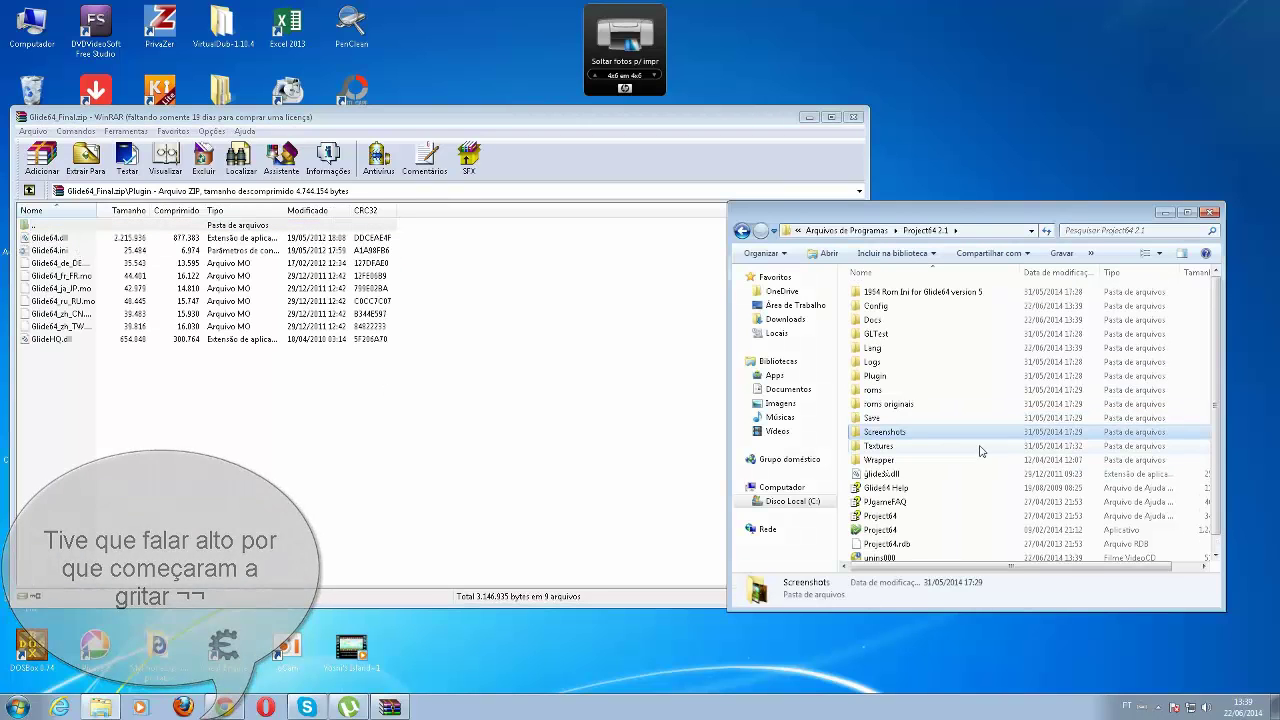
{"action": "double_click", "coordinate": [884, 379]}
{"action": "left_click_drag", "start_coordinate": [234, 474], "coordinate": [932, 508]}
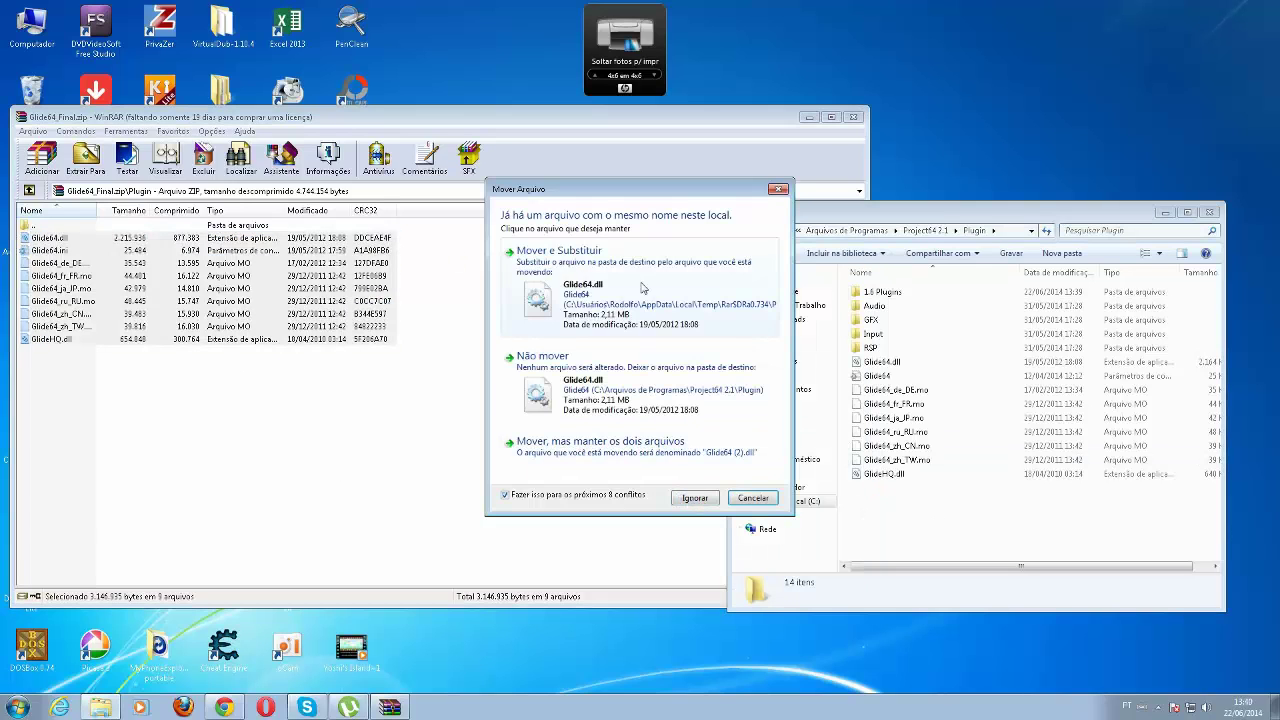
{"action": "left_click", "coordinate": [643, 289]}
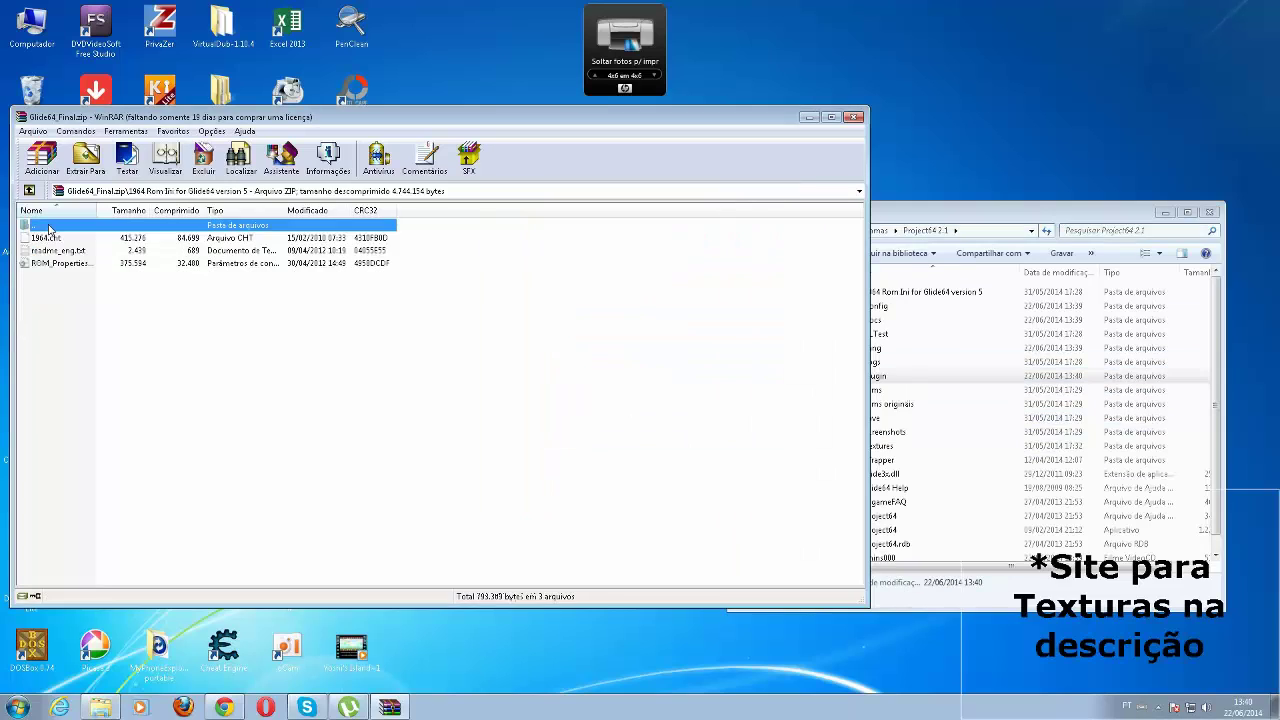
{"action": "key", "text": "Down"}
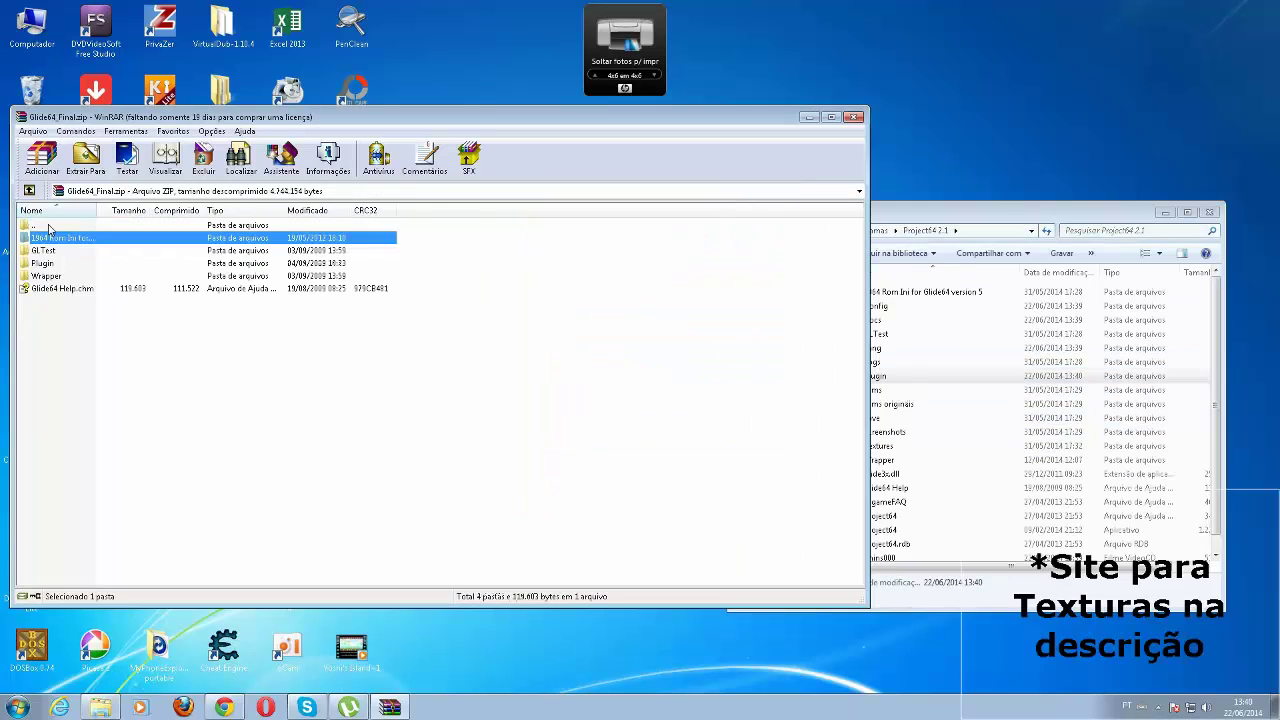
{"action": "left_click", "coordinate": [853, 117]}
Examine the game folders in Project64's Textures folder and the files in its cache folder
{"action": "double_click", "coordinate": [880, 446]}
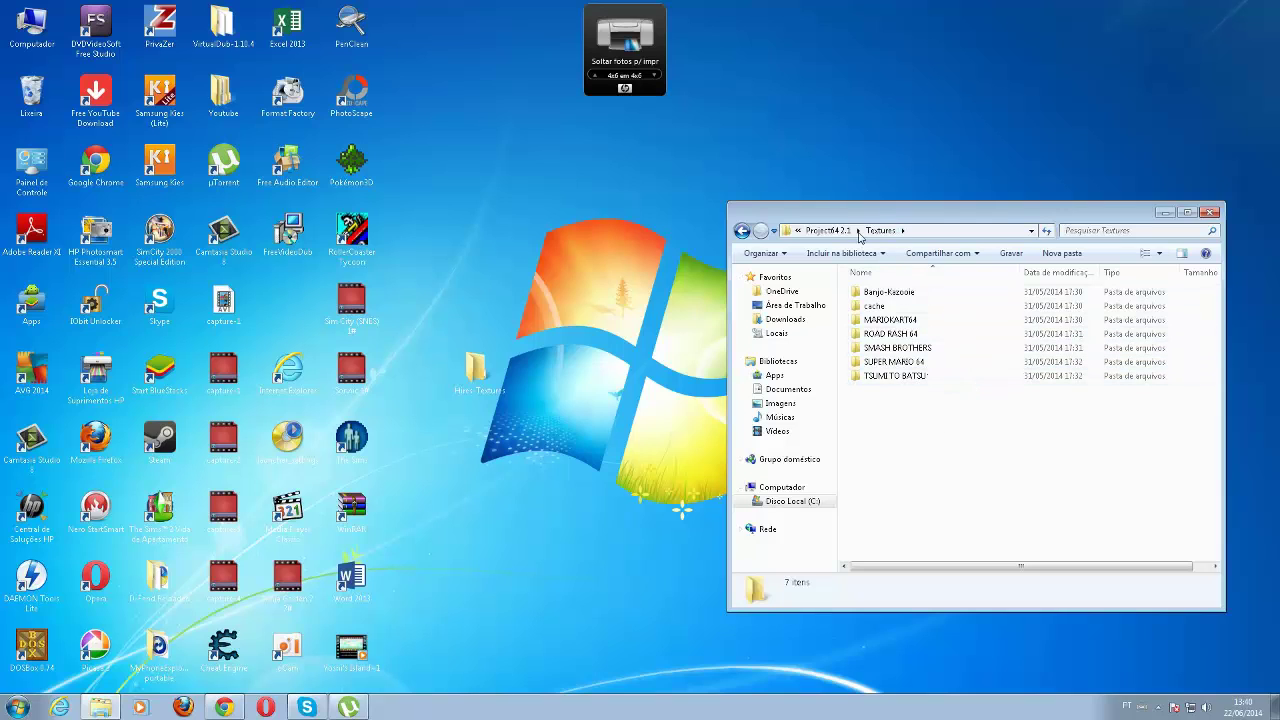
{"action": "double_click", "coordinate": [897, 347]}
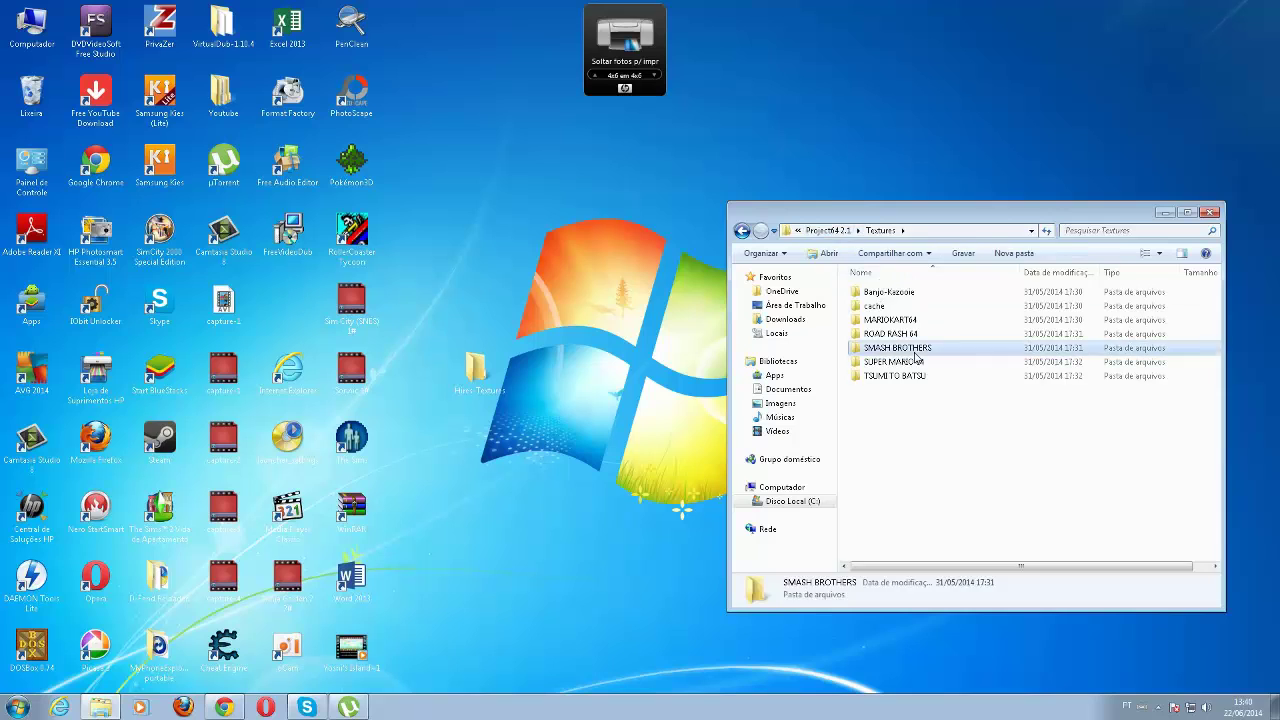
{"action": "left_click", "coordinate": [881, 231]}
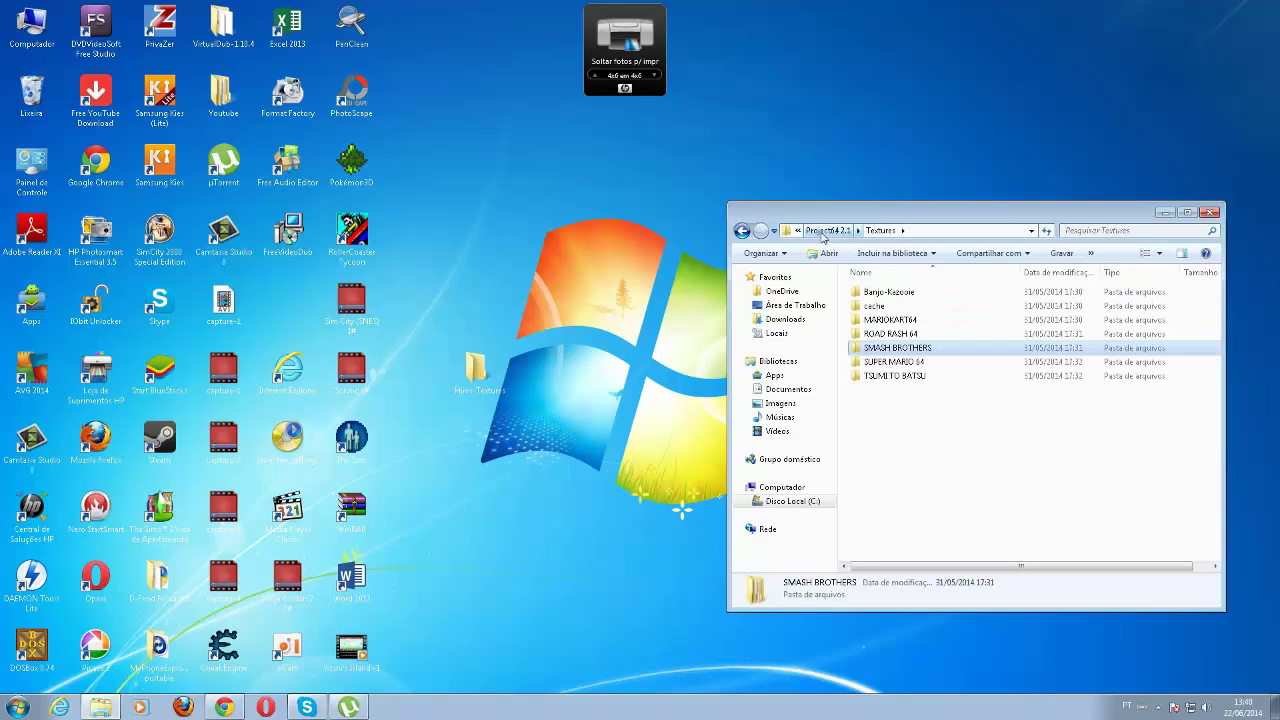
{"action": "double_click", "coordinate": [887, 306]}
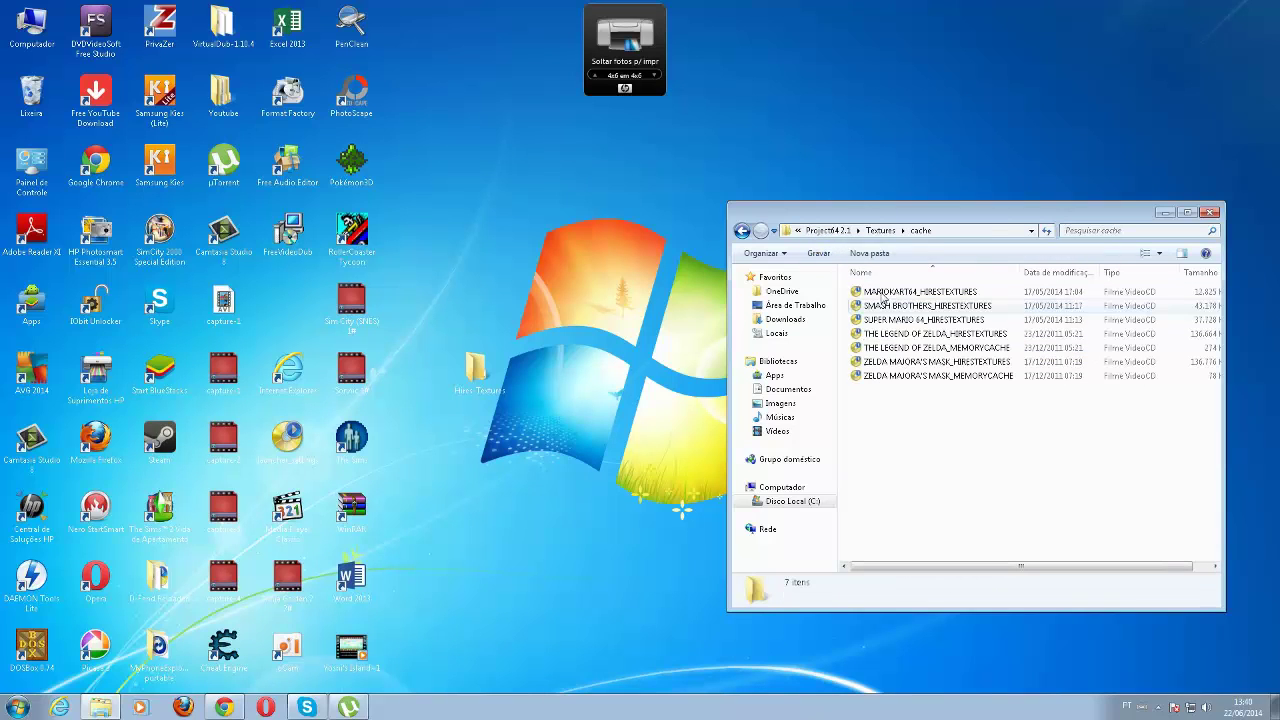
{"action": "left_click", "coordinate": [870, 232]}
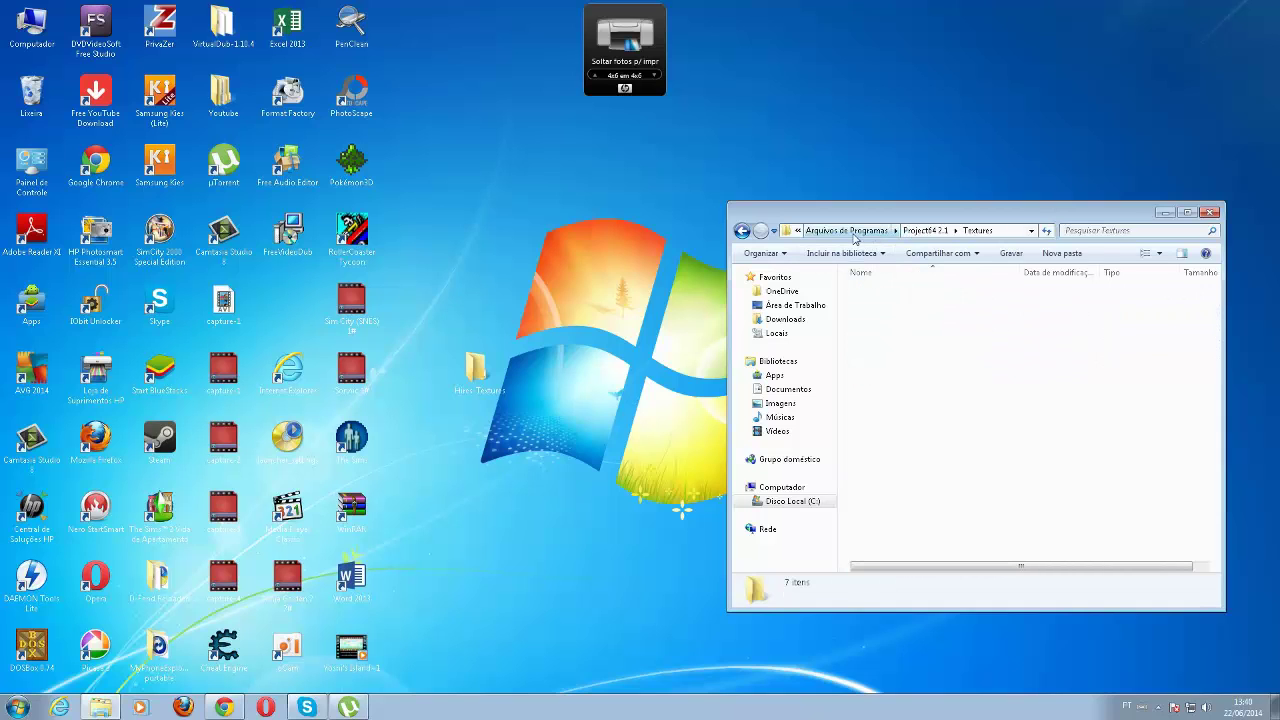
{"action": "left_click", "coordinate": [830, 231]}
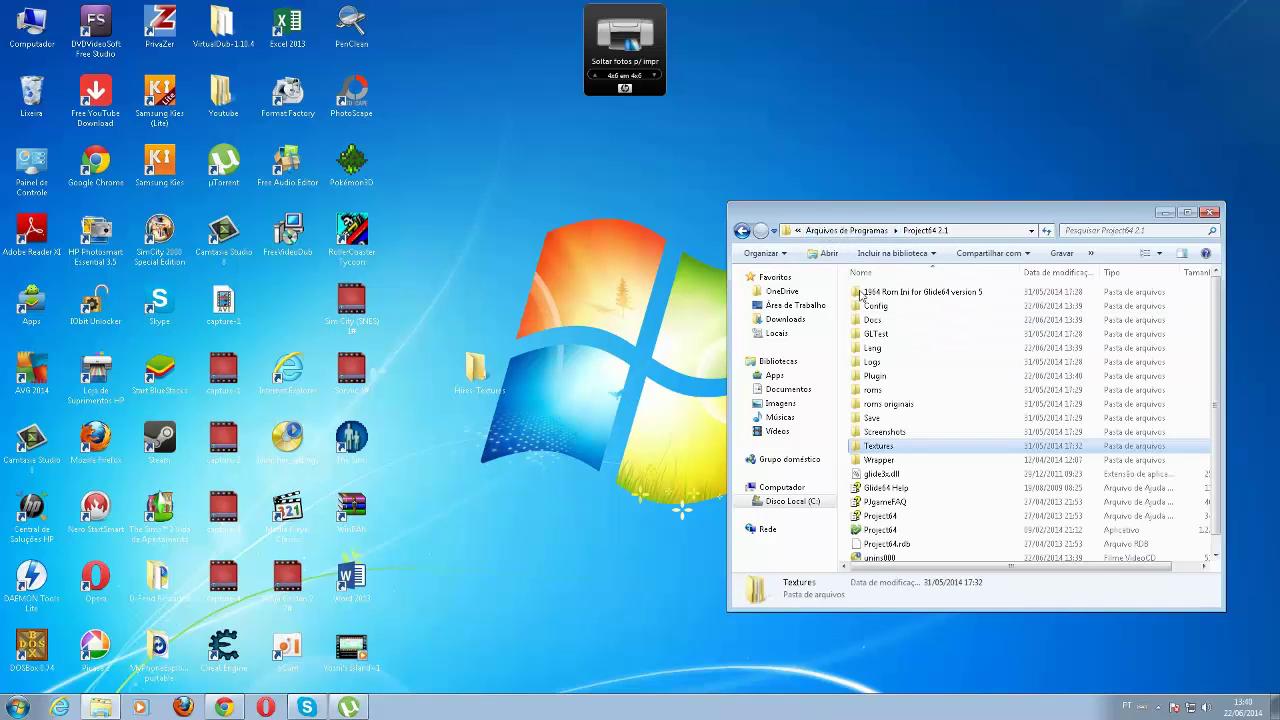
Launch Project64 from its program folder and open the graphics plugin settings
{"action": "double_click", "coordinate": [880, 529]}
{"action": "left_click", "coordinate": [388, 91]}
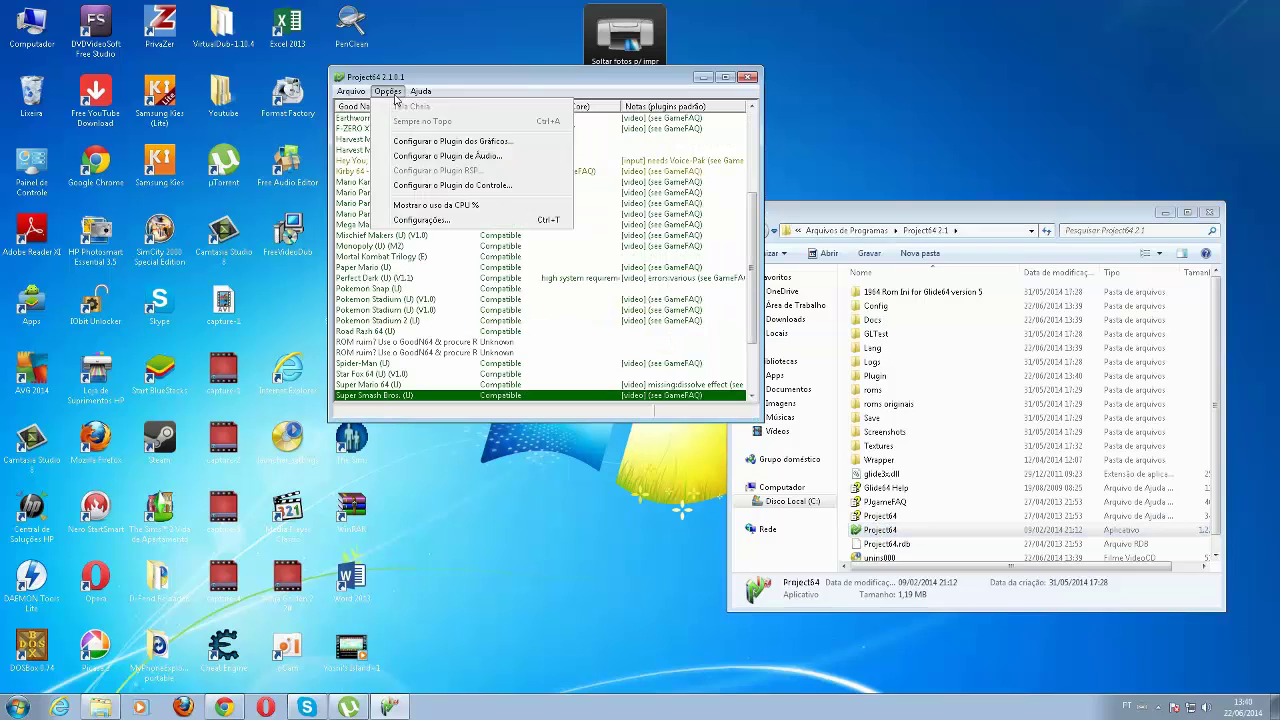
{"action": "left_click", "coordinate": [448, 146]}
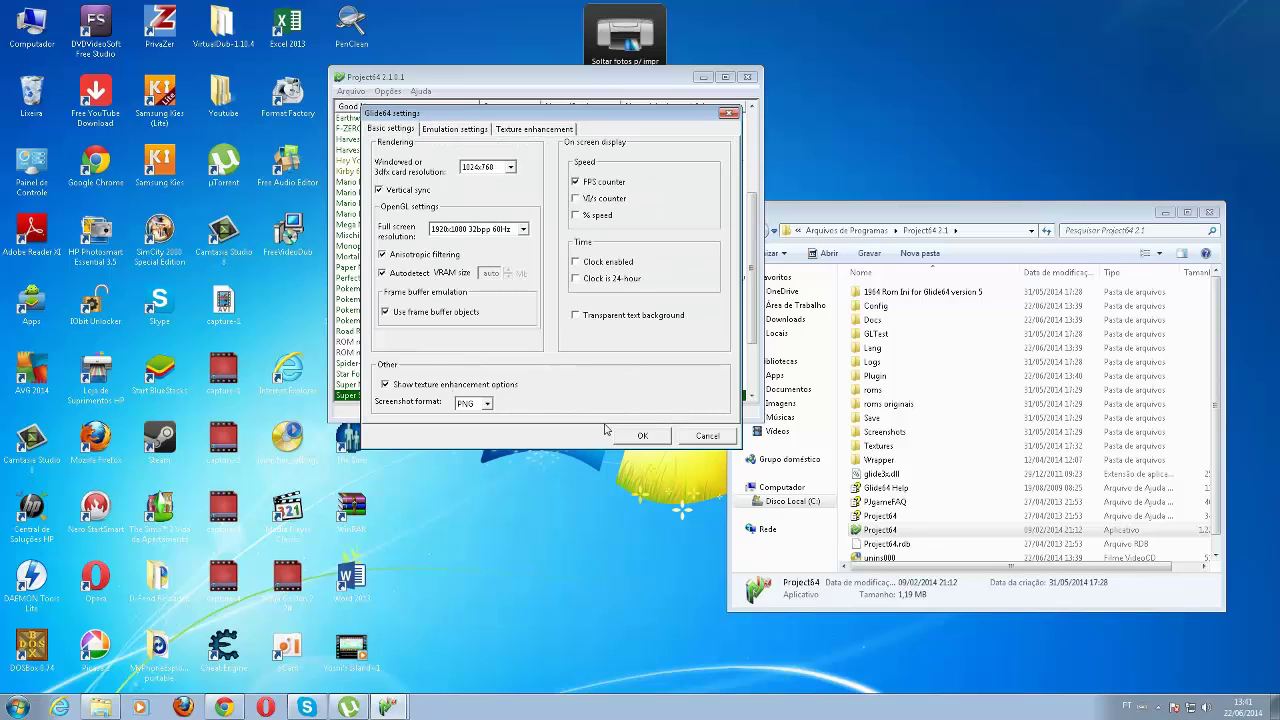
Review the Glide64 emulation settings, including the choices for filtering mode, buffer swapping method and LOD calculation
{"action": "left_click", "coordinate": [455, 130]}
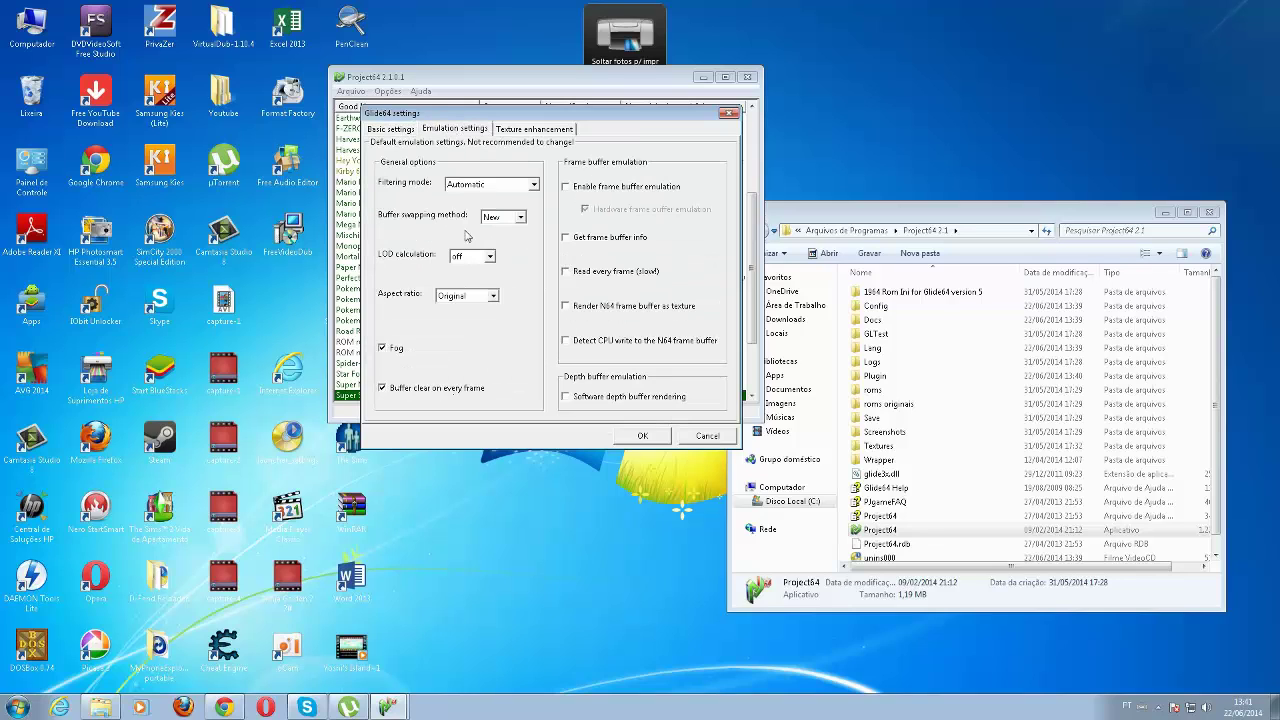
{"action": "left_click", "coordinate": [537, 132]}
{"action": "left_click", "coordinate": [445, 131]}
{"action": "left_click", "coordinate": [477, 184]}
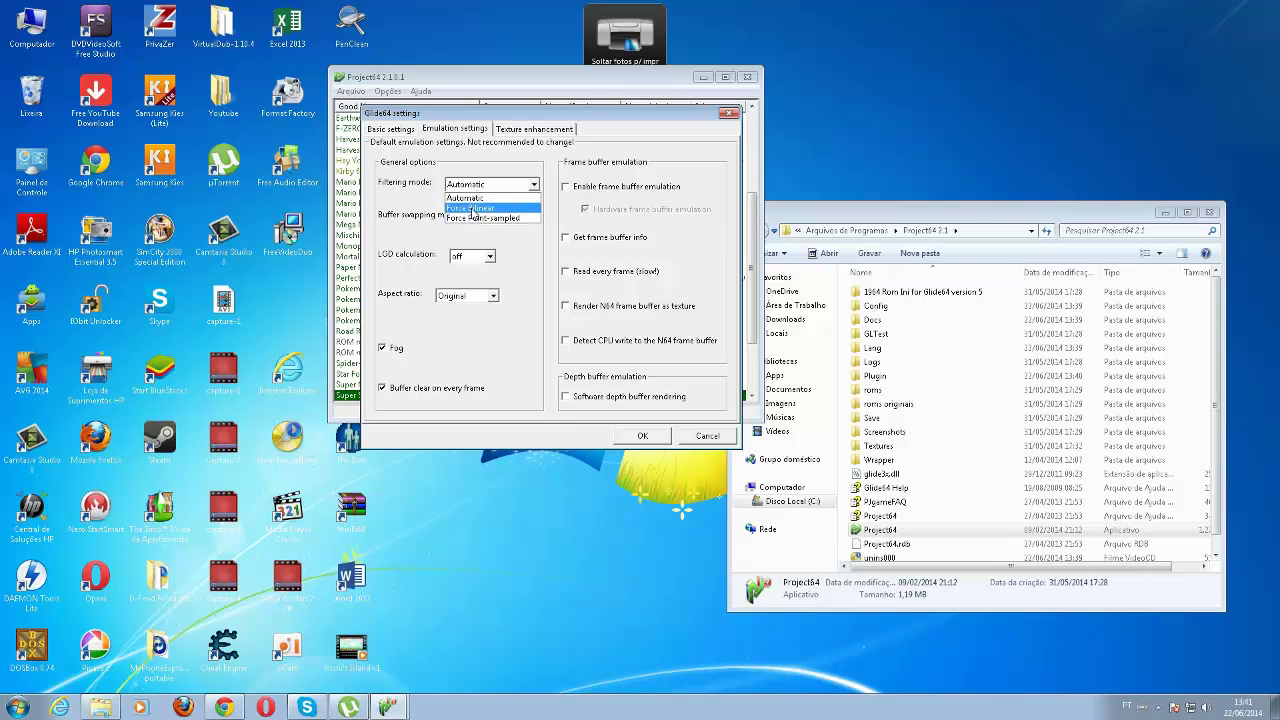
{"action": "left_click", "coordinate": [430, 197]}
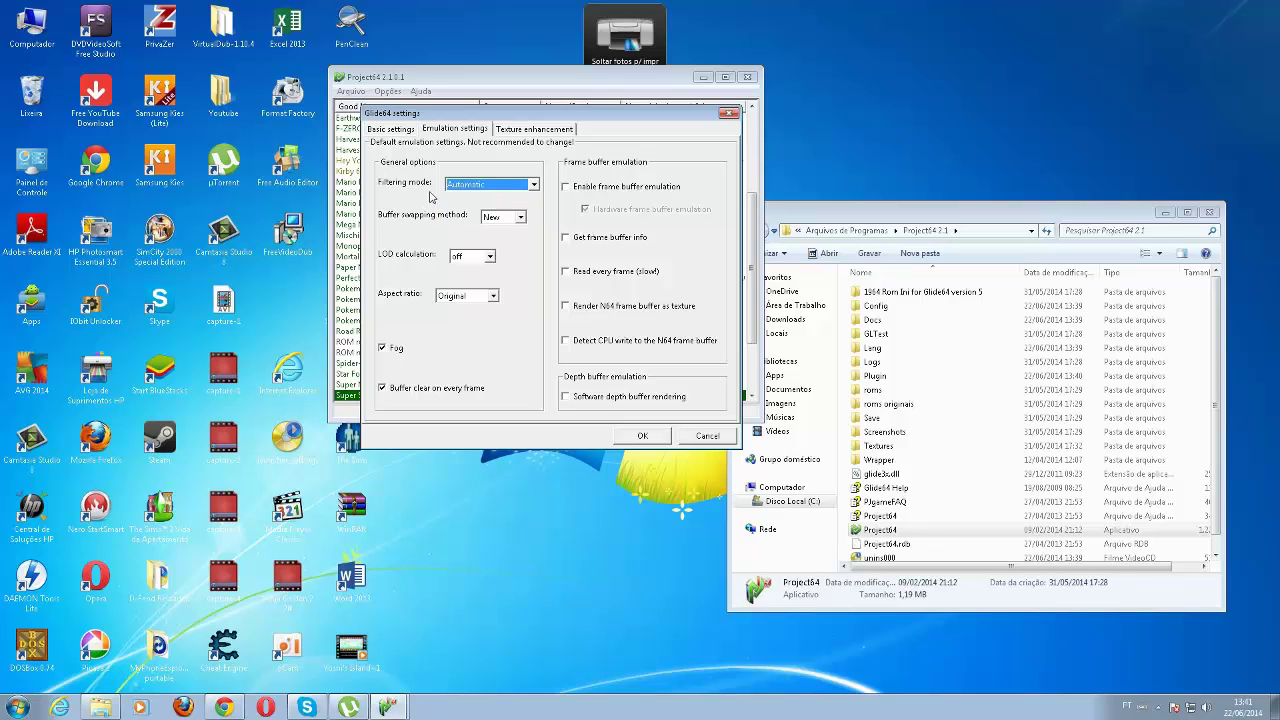
{"action": "left_click", "coordinate": [500, 224]}
{"action": "left_click", "coordinate": [482, 256]}
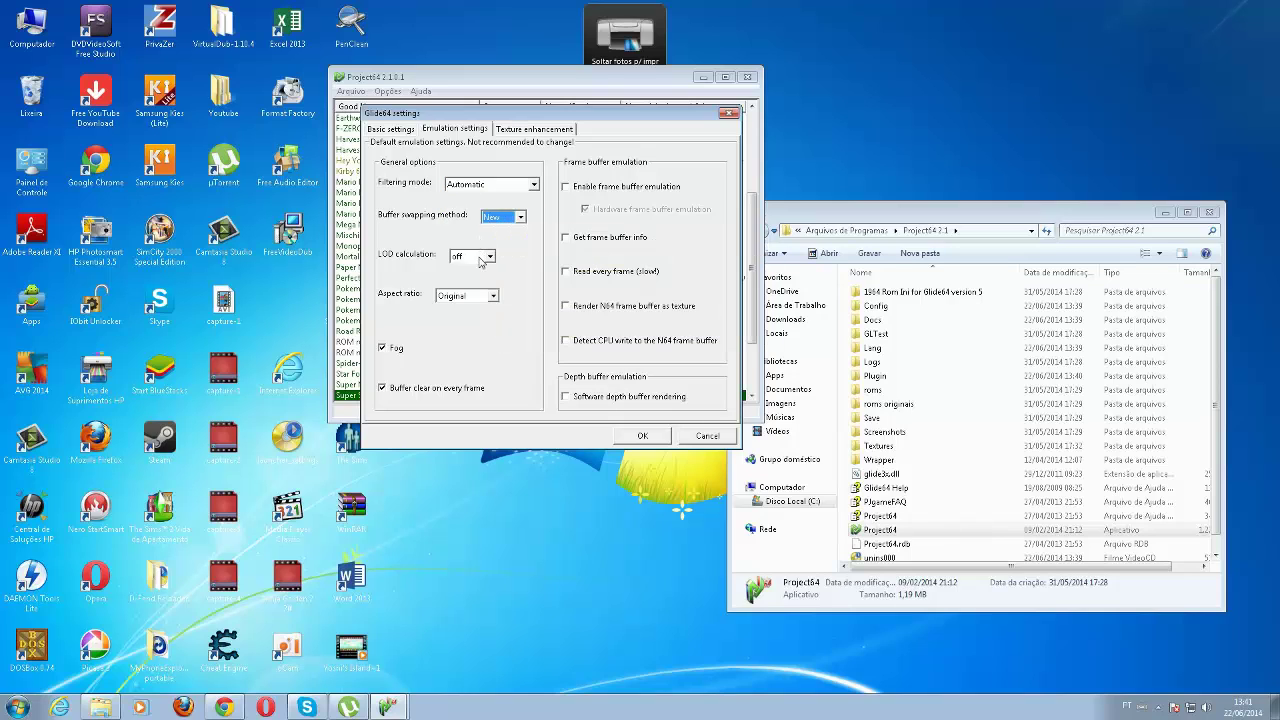
{"action": "left_click", "coordinate": [482, 258]}
{"action": "left_click", "coordinate": [481, 255]}
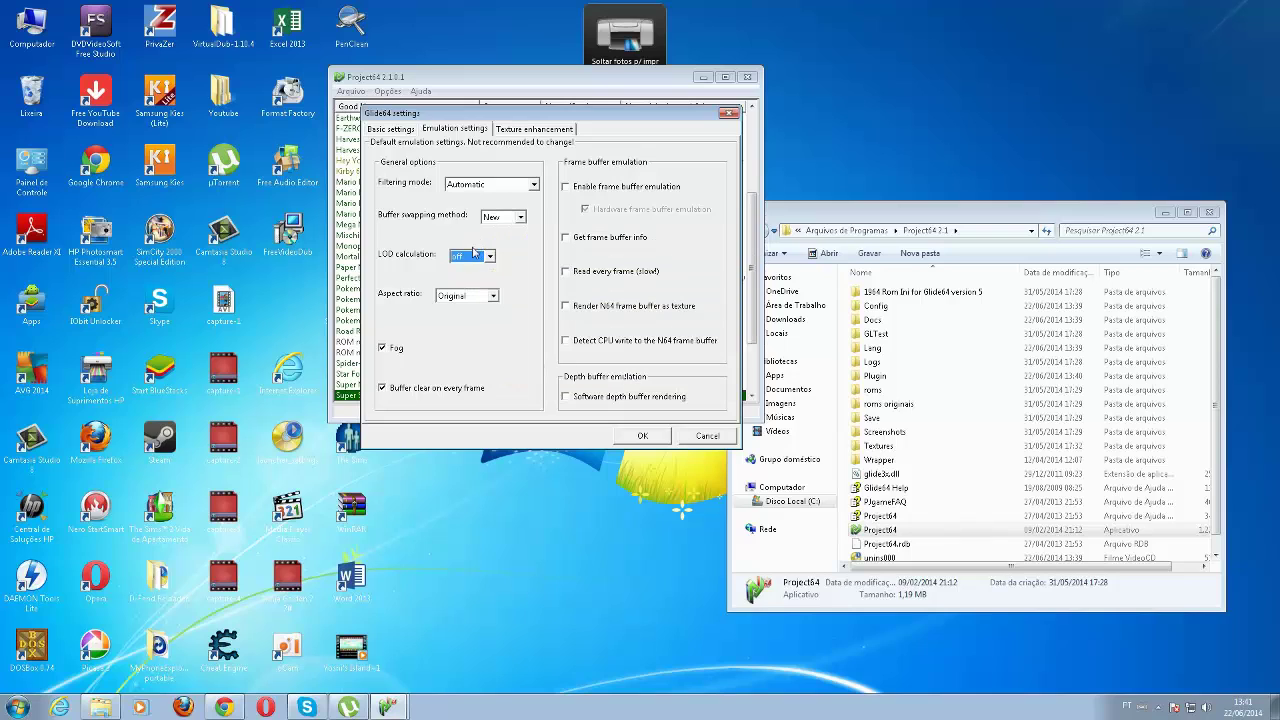
Set the texture enhancement filter to Smooth filtering 4 and the enhancement to HQ4X
{"action": "left_click", "coordinate": [505, 129]}
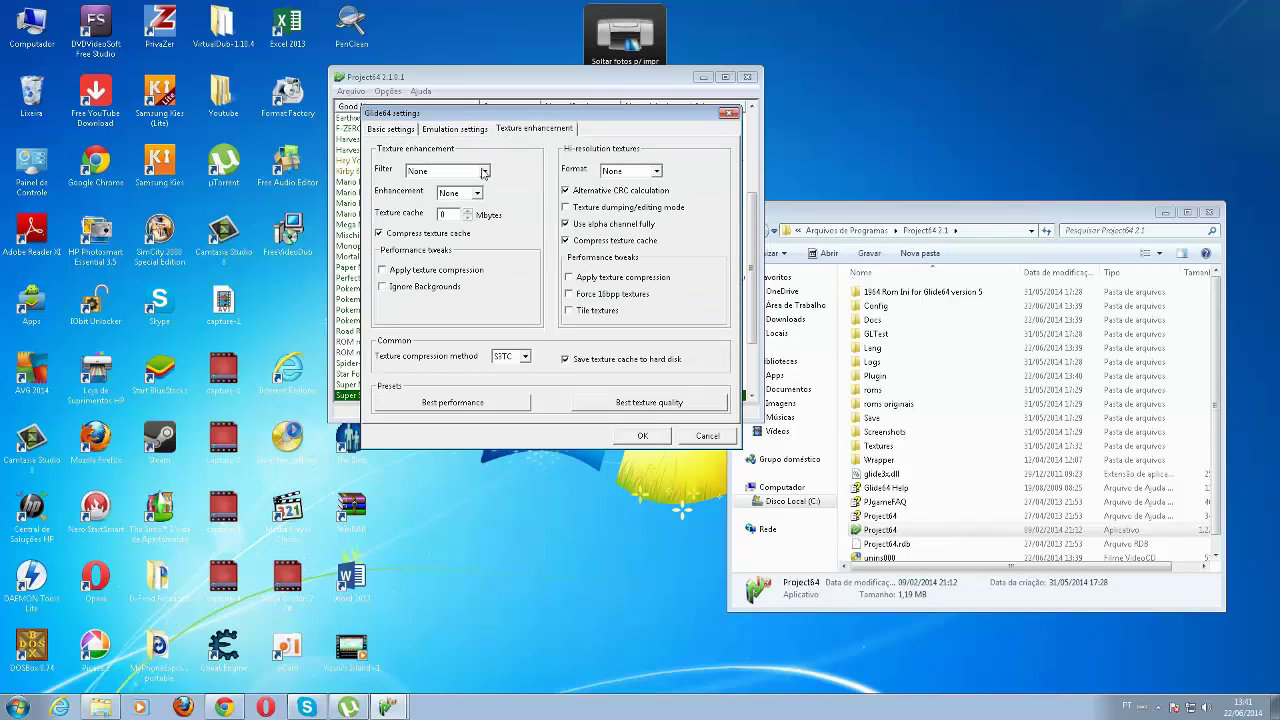
{"action": "left_click", "coordinate": [464, 176]}
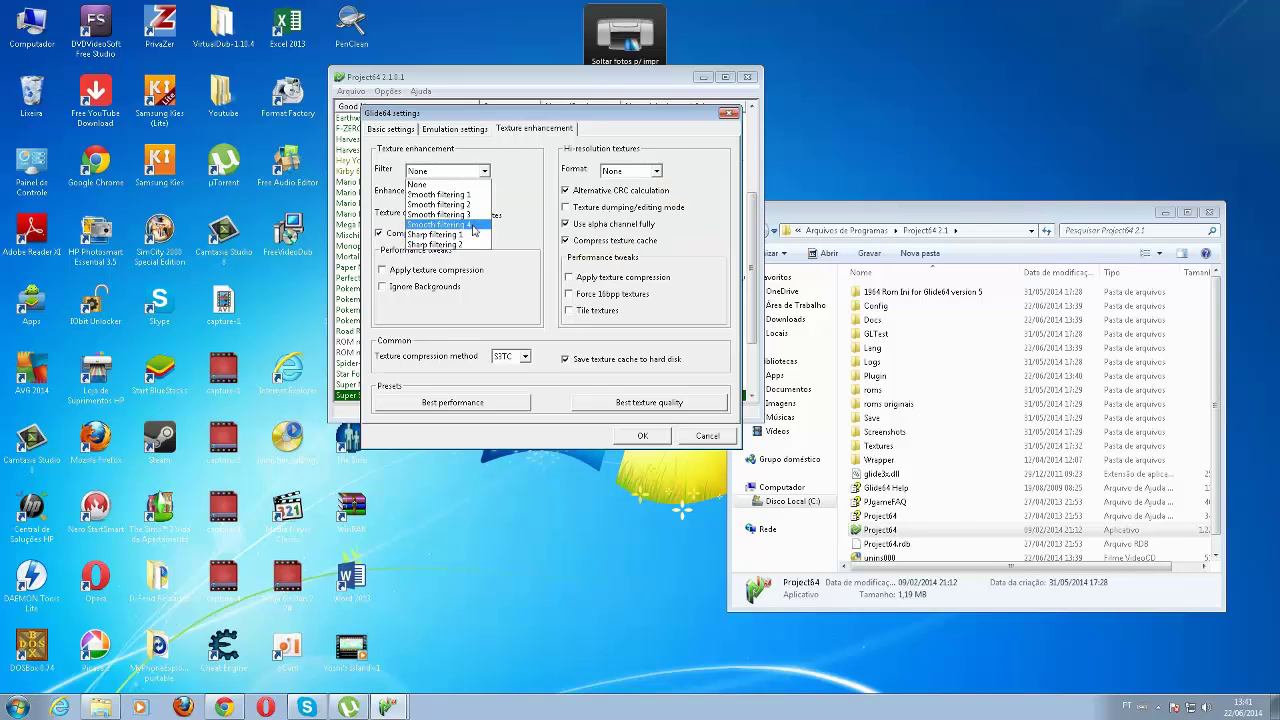
{"action": "left_click", "coordinate": [472, 226]}
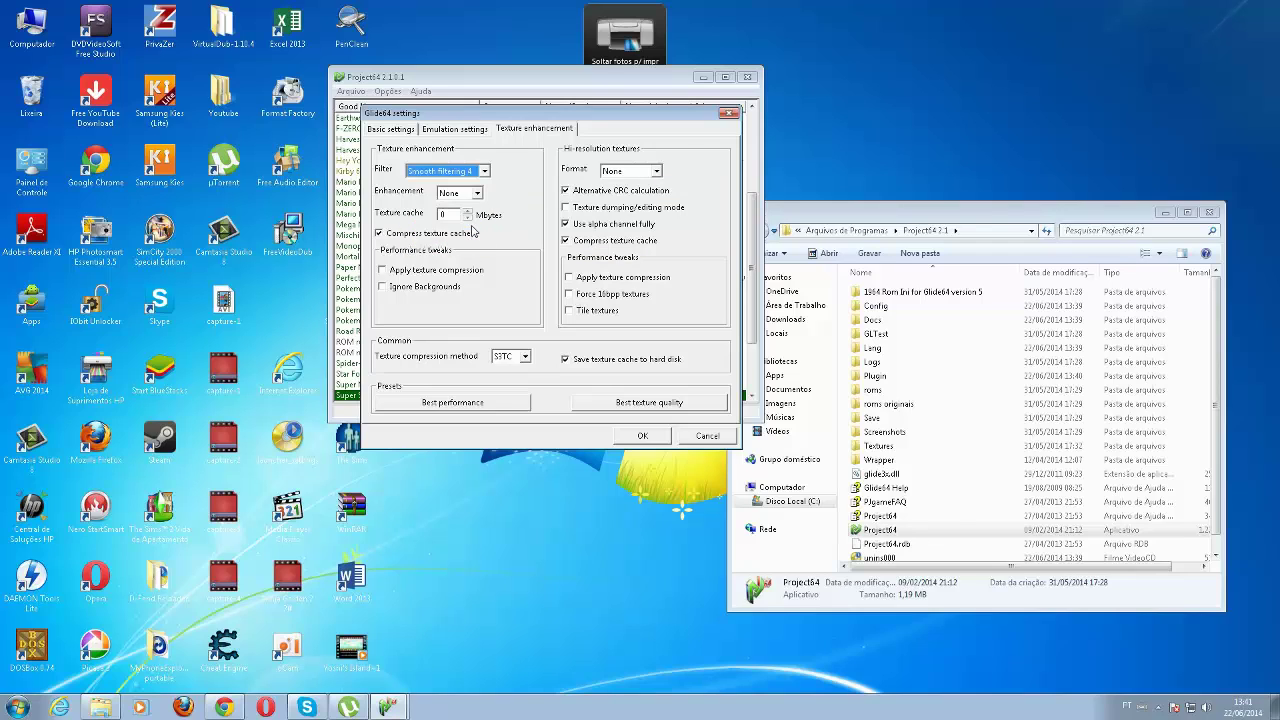
{"action": "left_click", "coordinate": [477, 193]}
{"action": "left_click", "coordinate": [463, 286]}
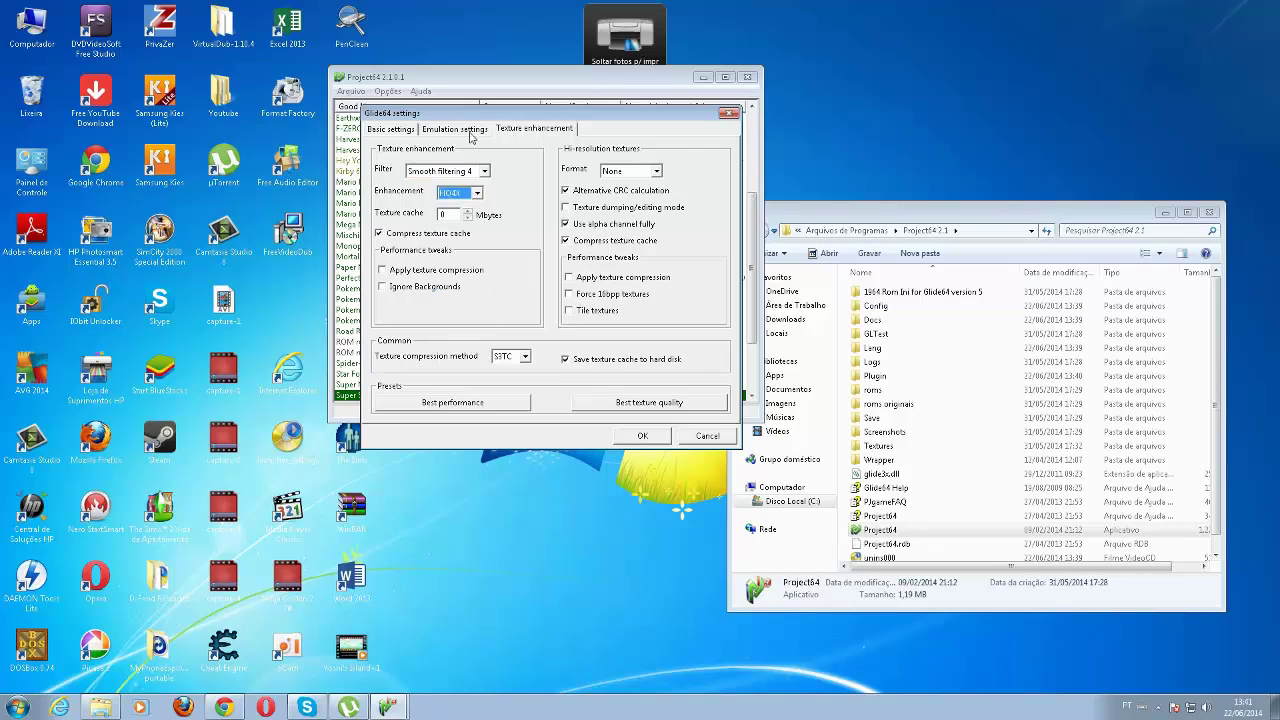
Set both the texture enhancement filter and the enhancement to None
{"action": "left_click", "coordinate": [468, 175]}
{"action": "left_click", "coordinate": [466, 184]}
{"action": "left_click", "coordinate": [477, 193]}
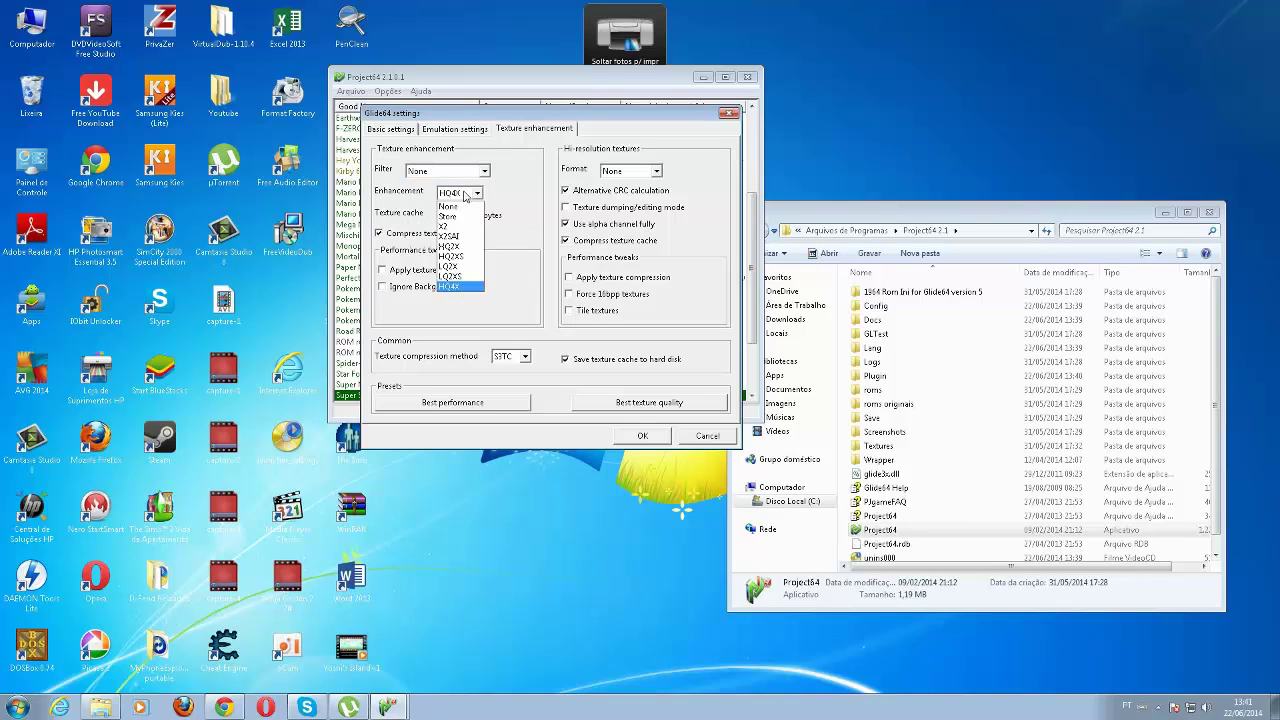
{"action": "left_click", "coordinate": [470, 207]}
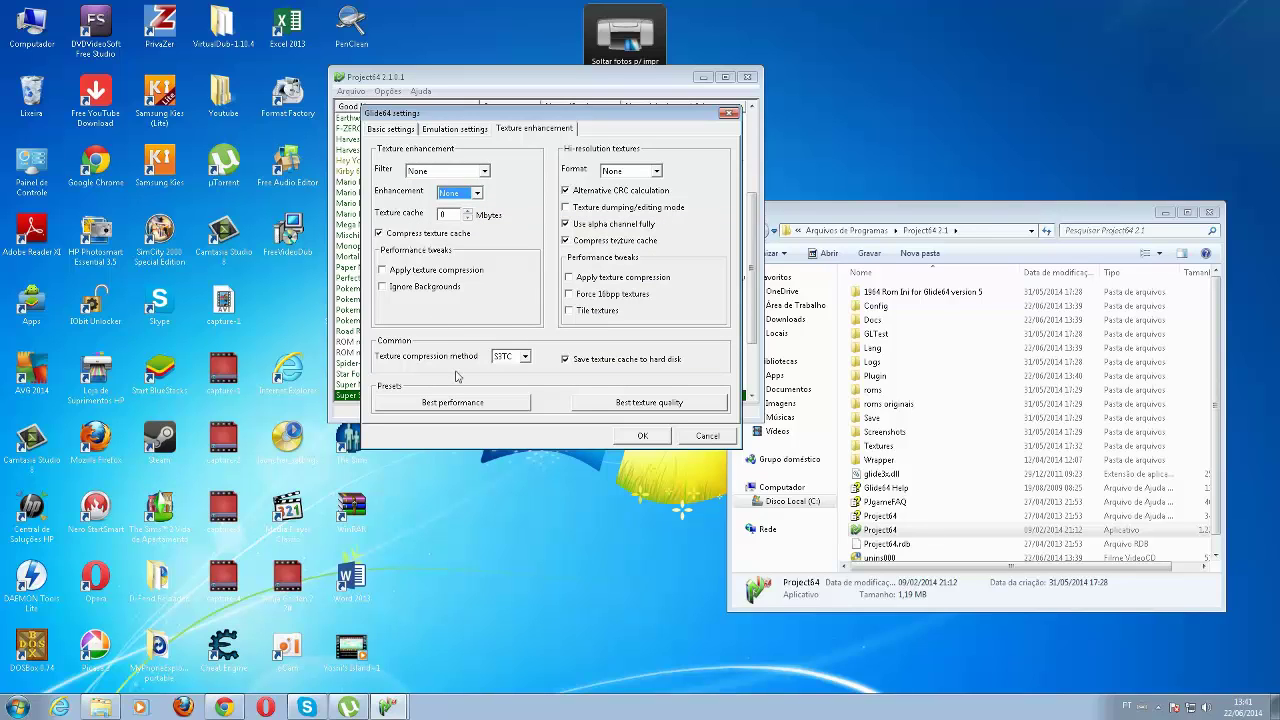
Set the hi-resolution textures format to Rice format and apply the Best texture quality preset
{"action": "left_click", "coordinate": [640, 172]}
{"action": "left_click", "coordinate": [638, 194]}
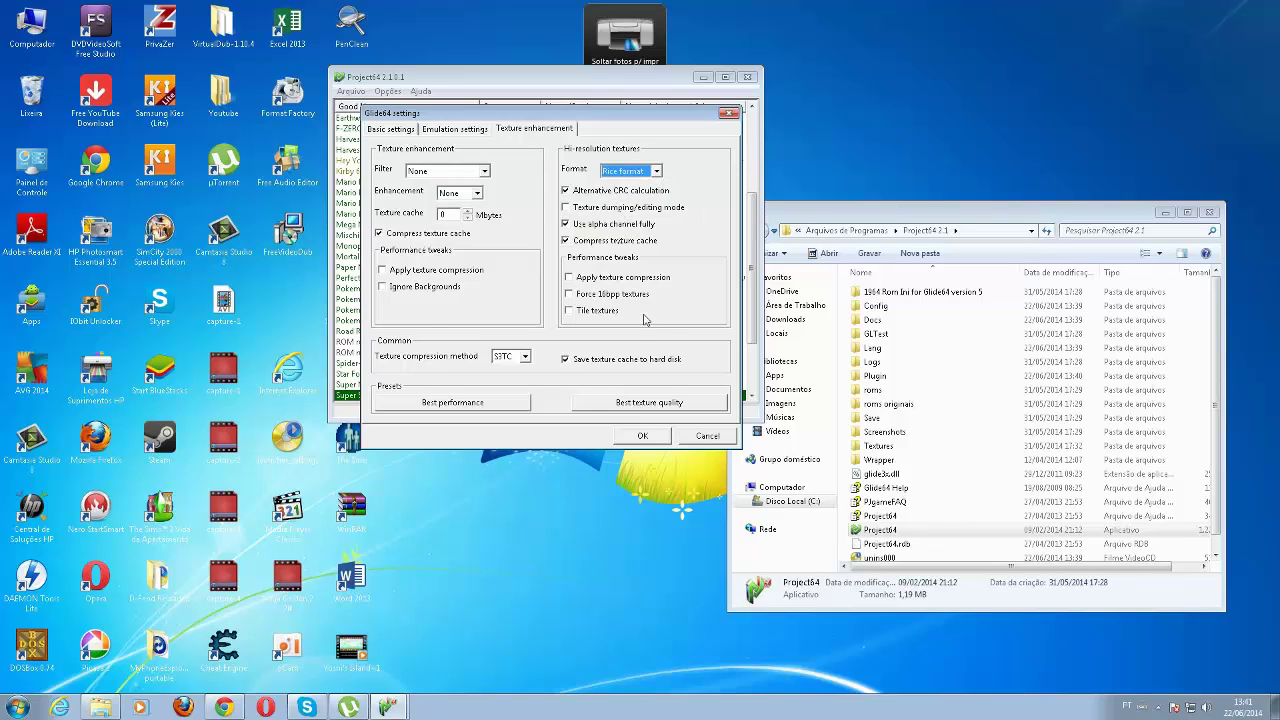
{"action": "left_click", "coordinate": [618, 403]}
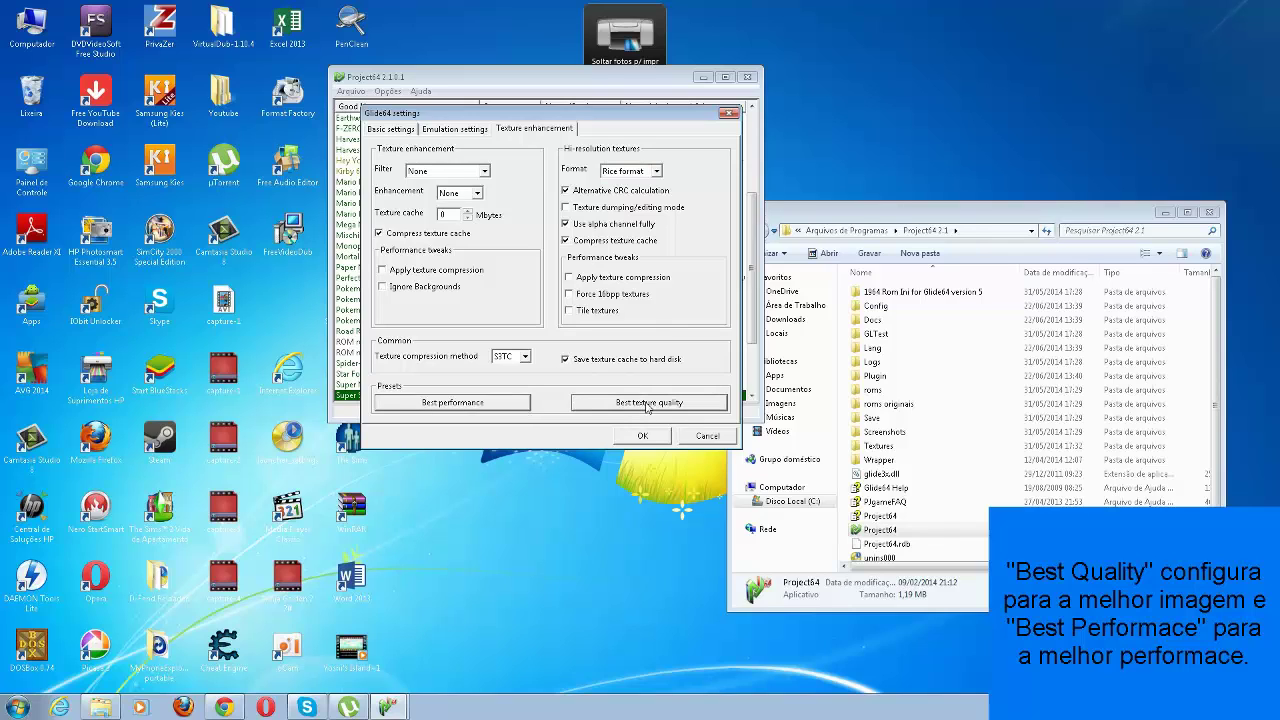
Set the texture filter to Smooth filtering 4 and the enhancement to HQ4X, and save the Glide64 settings
{"action": "left_click", "coordinate": [456, 171]}
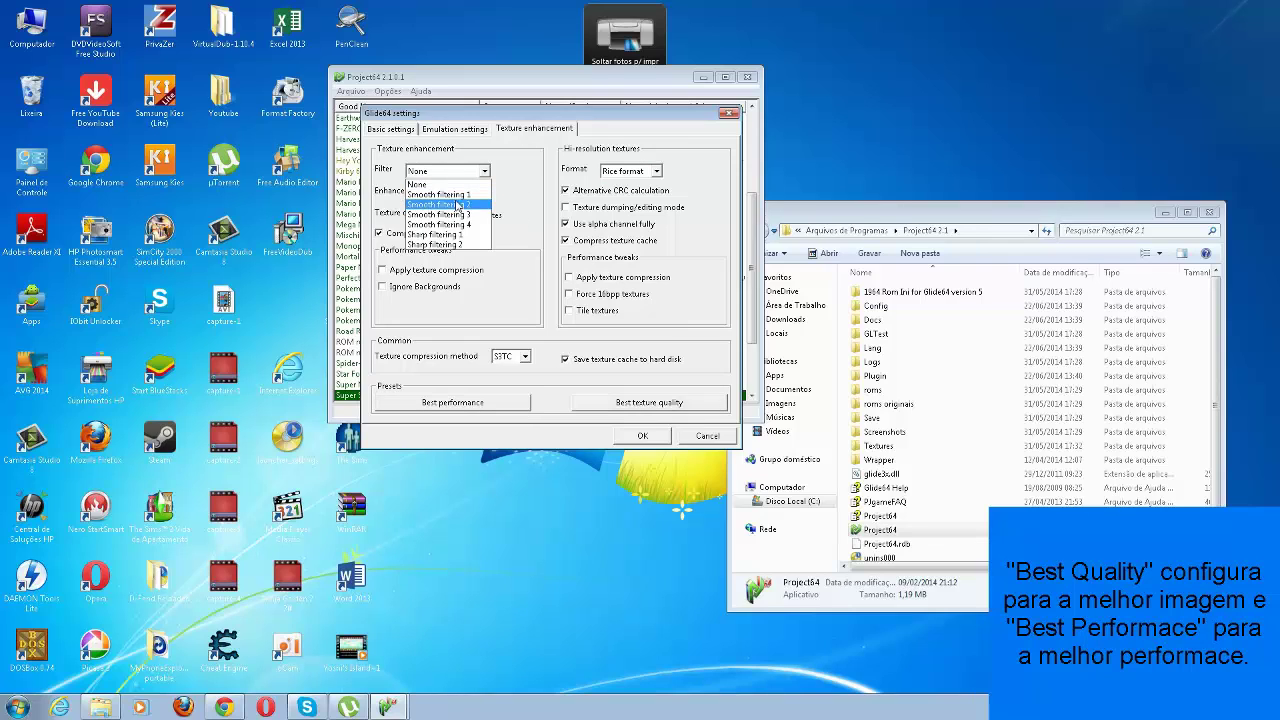
{"action": "left_click", "coordinate": [469, 227]}
{"action": "left_click", "coordinate": [460, 193]}
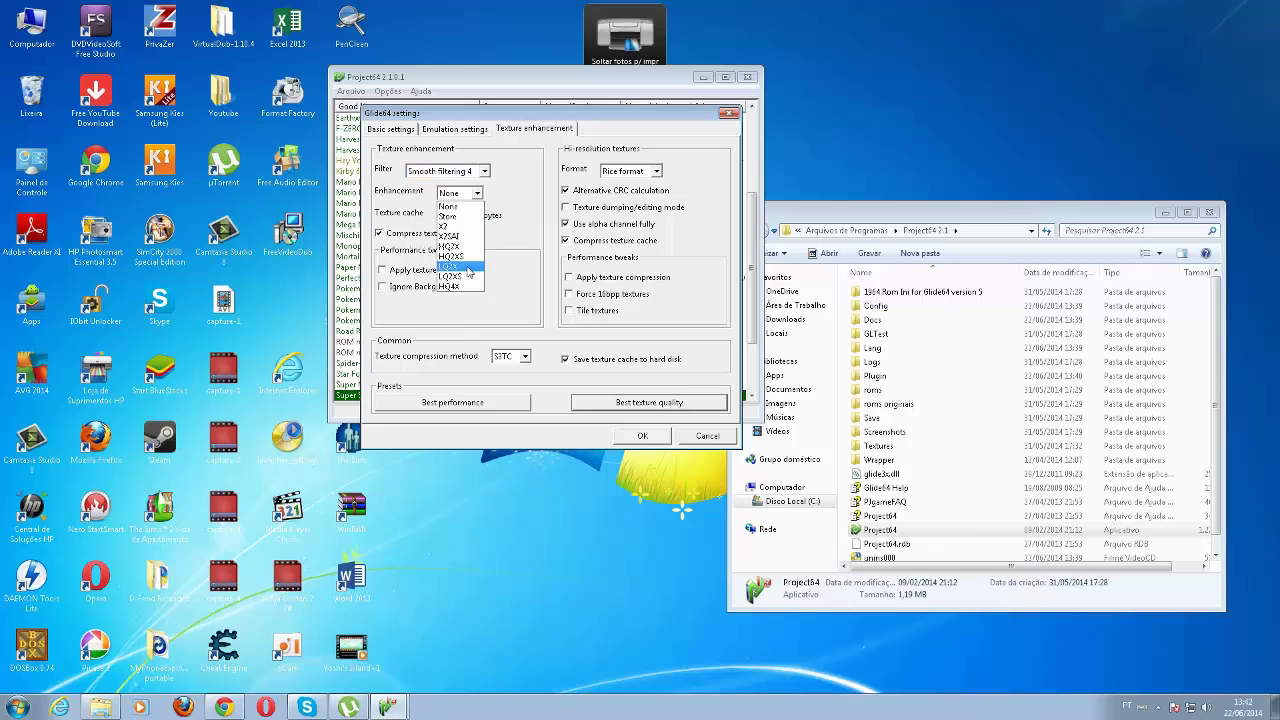
{"action": "left_click", "coordinate": [466, 290]}
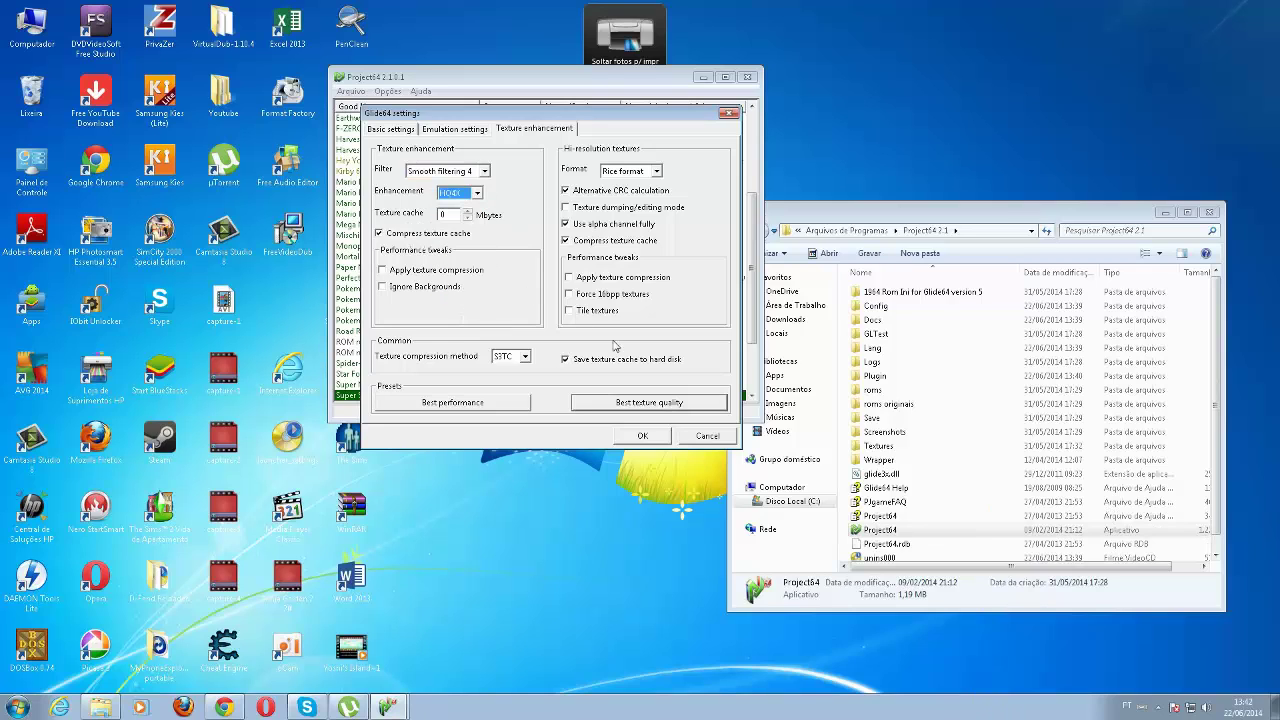
{"action": "left_click", "coordinate": [643, 437]}
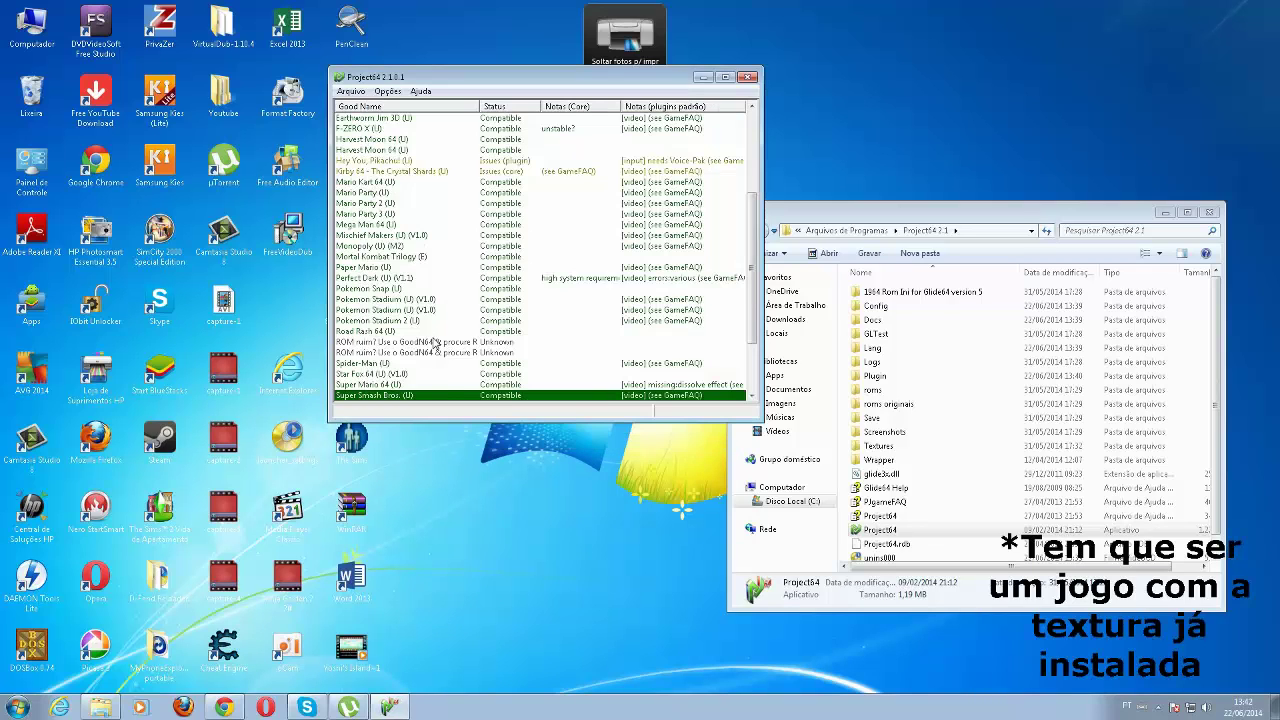
Start Super Smash Bros. (U) from the game list and open the emulator's options
{"action": "double_click", "coordinate": [388, 396]}
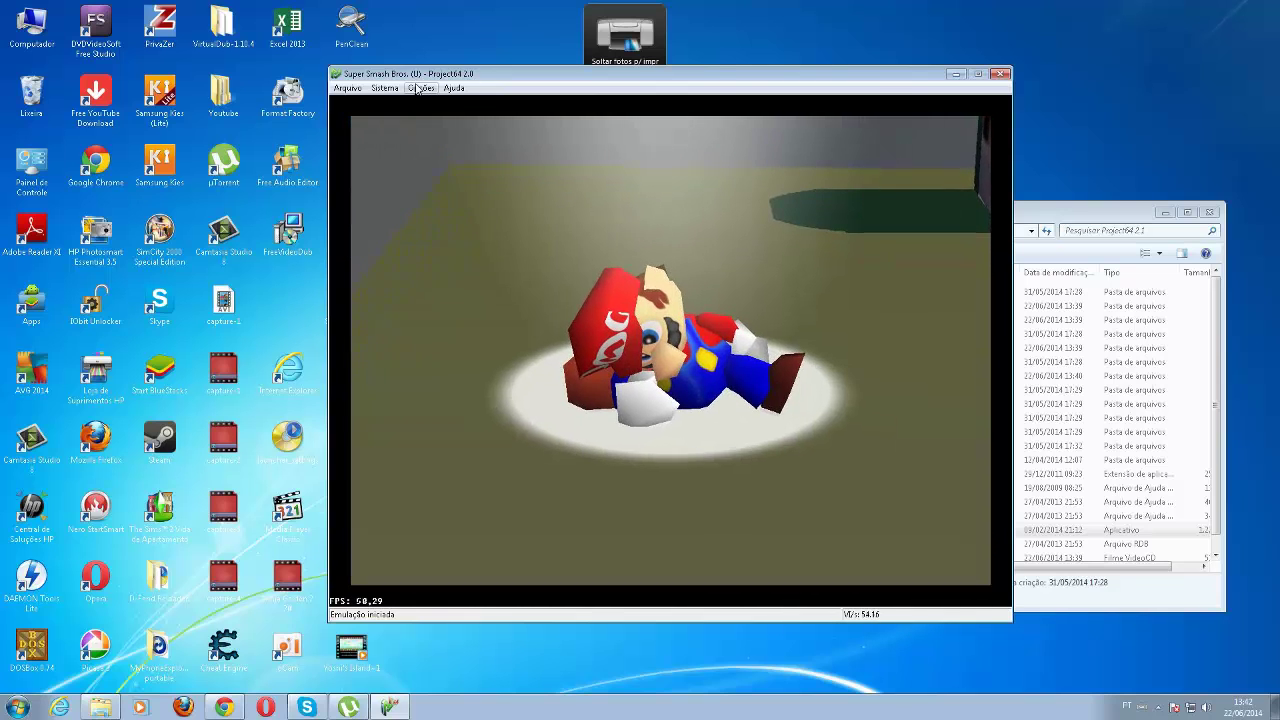
{"action": "left_click", "coordinate": [417, 88]}
{"action": "left_click", "coordinate": [430, 88]}
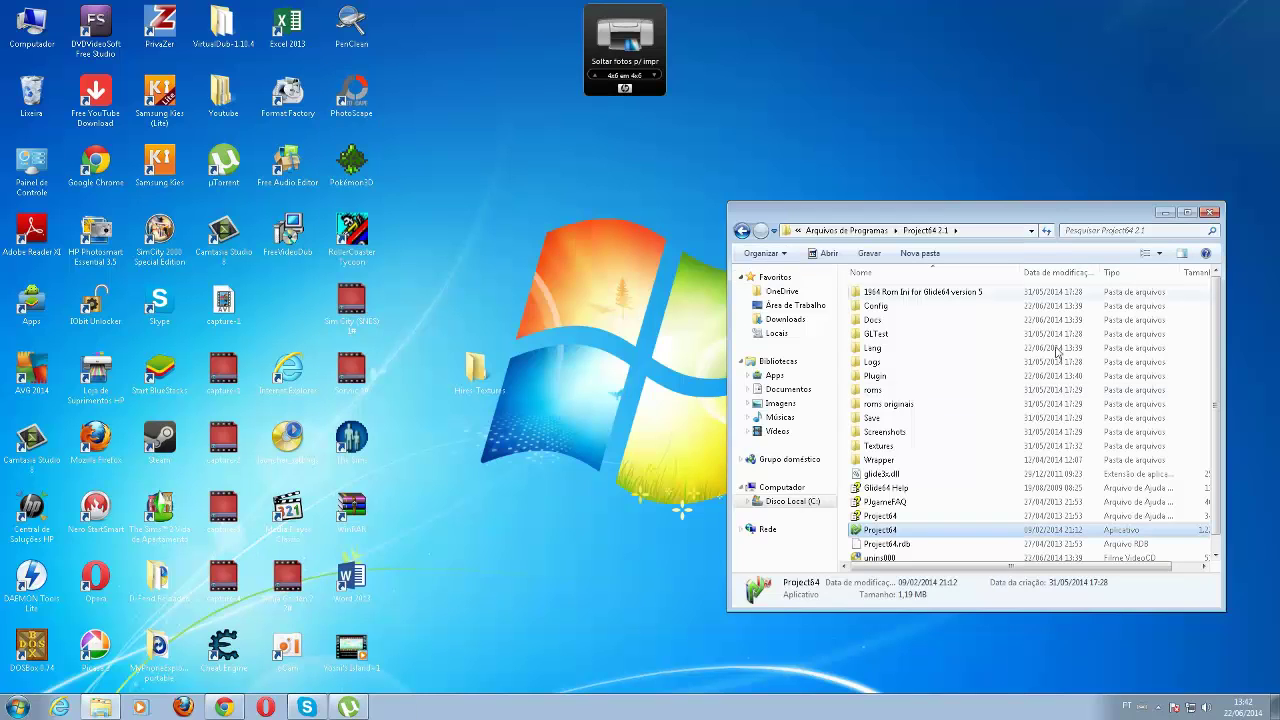
Inspect the hi-res texture files in the cache folder inside Project64's Textures folder, and return to the Textures folder
{"action": "key", "text": "super"}
{"action": "left_click", "coordinate": [878, 445]}
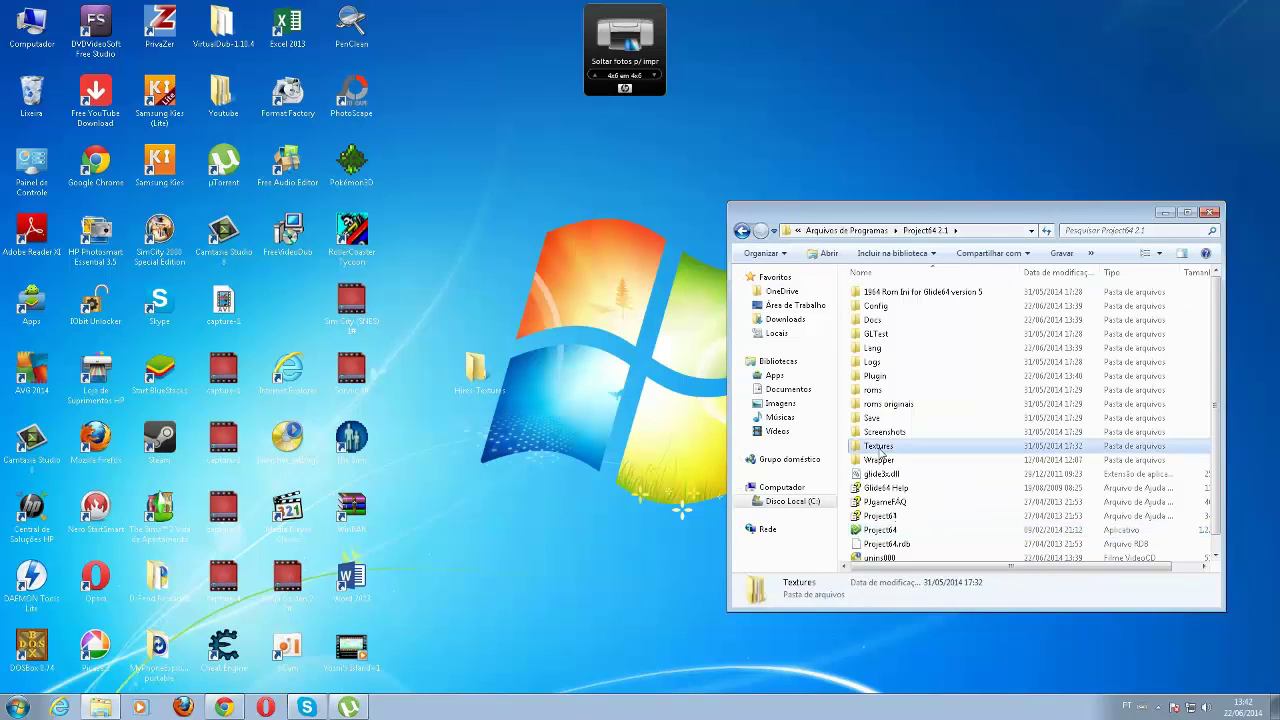
{"action": "double_click", "coordinate": [878, 445]}
{"action": "double_click", "coordinate": [904, 311]}
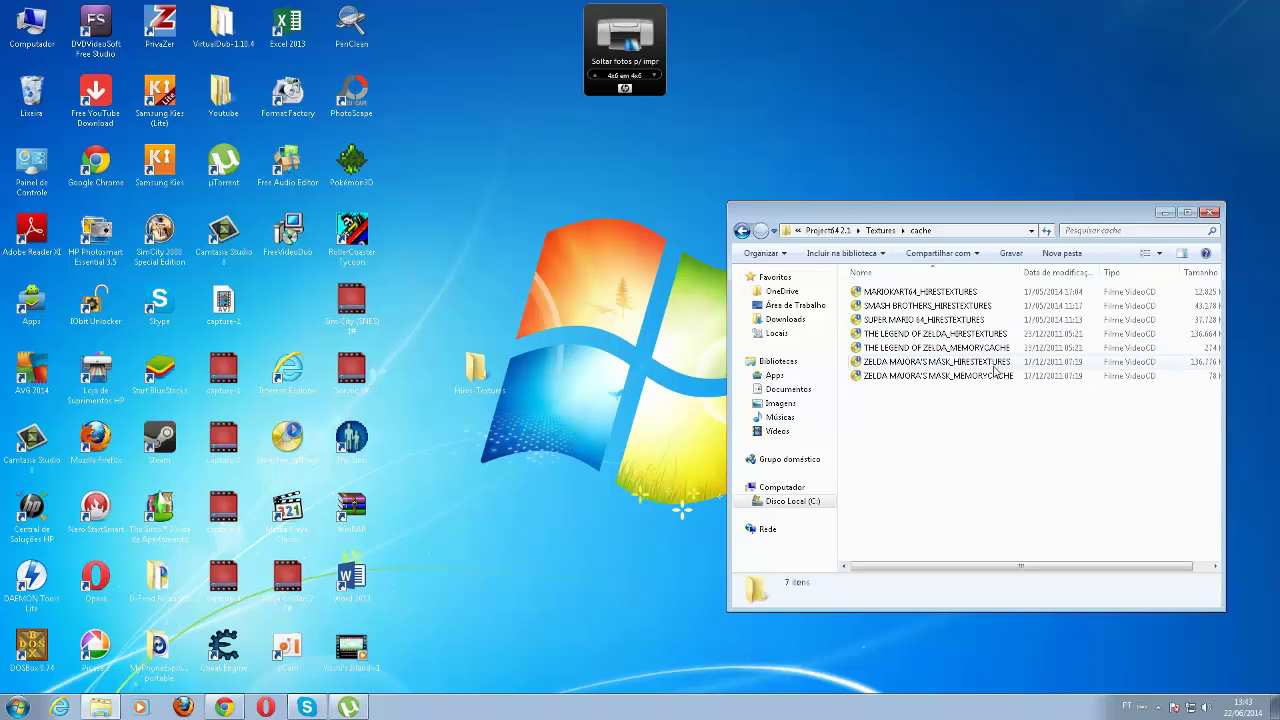
{"action": "key", "text": "BackSpace"}
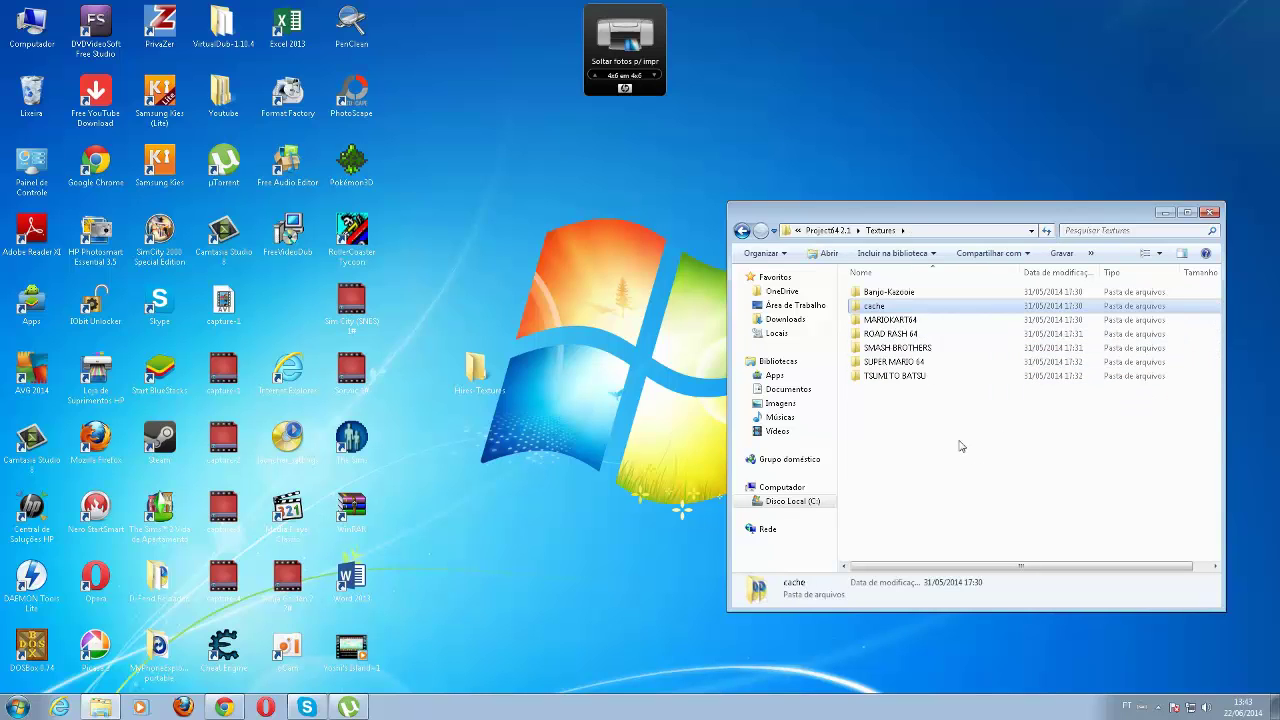
{"action": "double_click", "coordinate": [886, 306]}
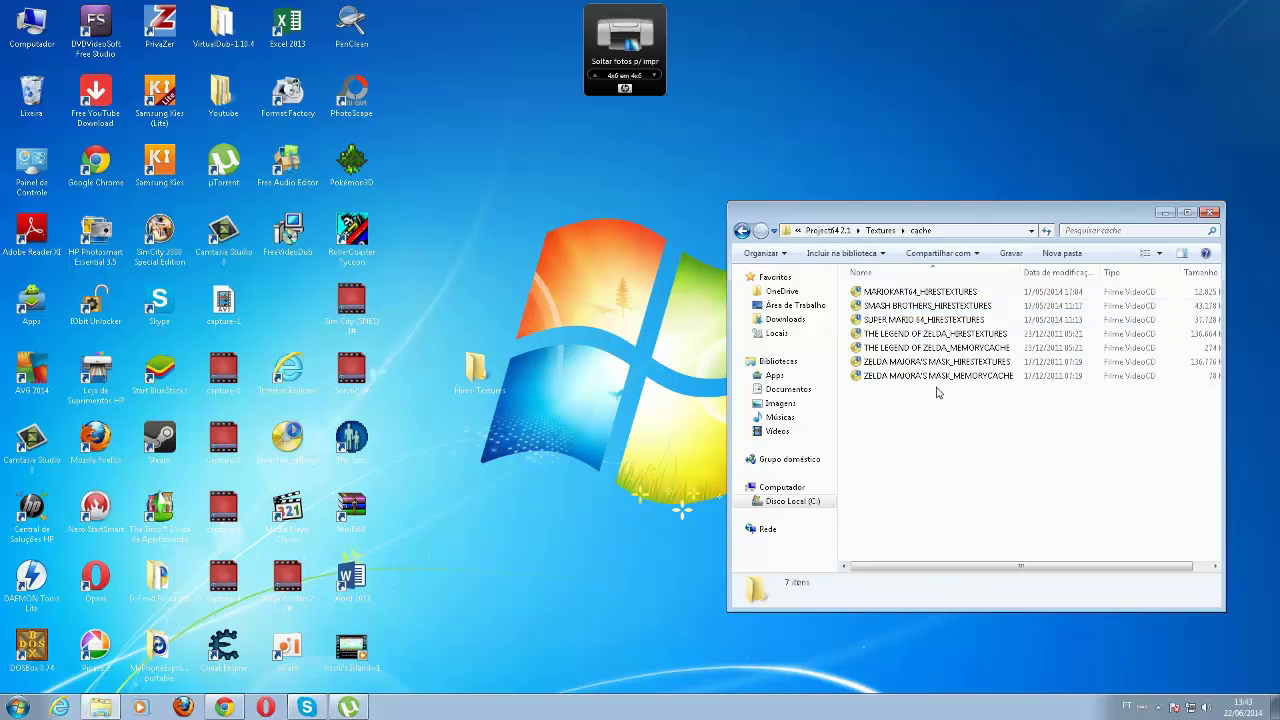
{"action": "left_click", "coordinate": [879, 231]}
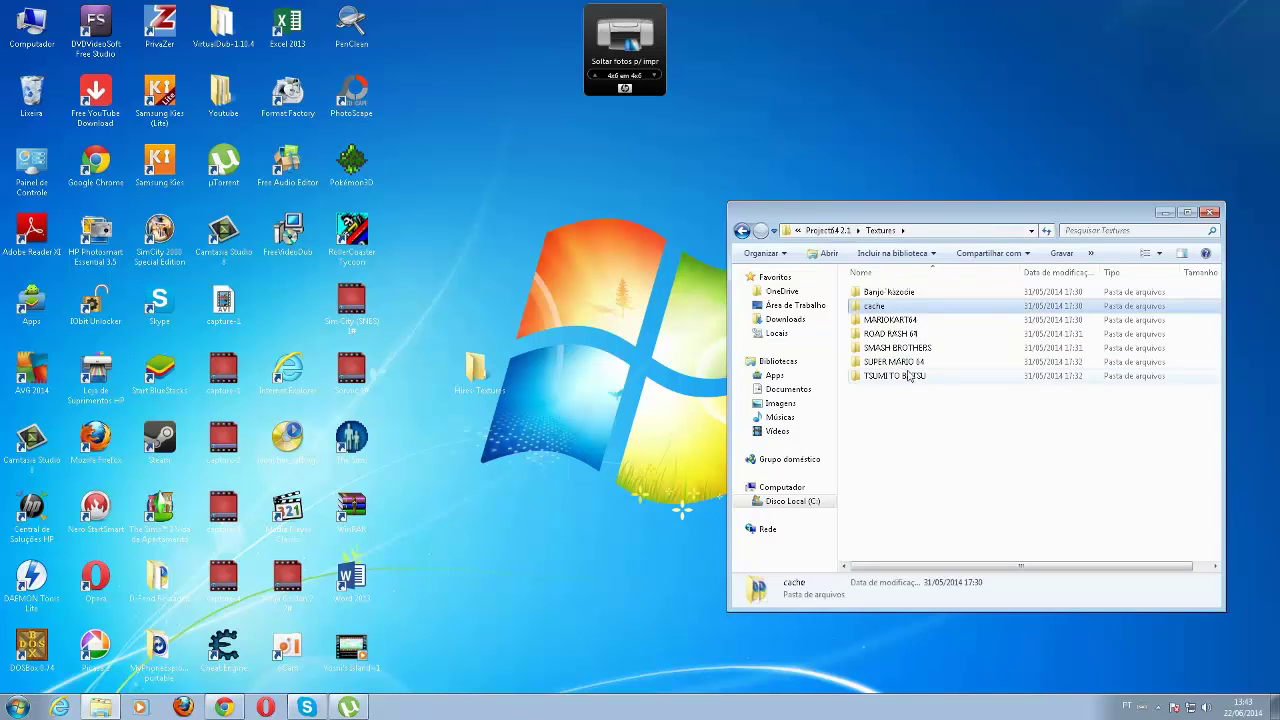